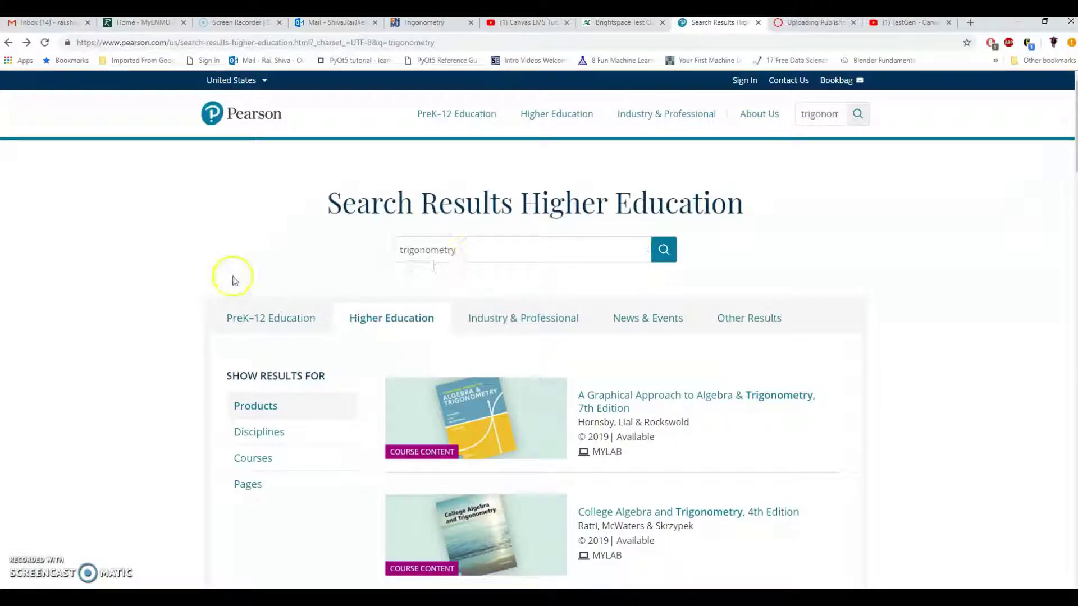
- Scroll the trigonometry results and open the Trigonometry: A Unit Circle Approach, 10th Edition page
scroll(160, 267, "down", 10)
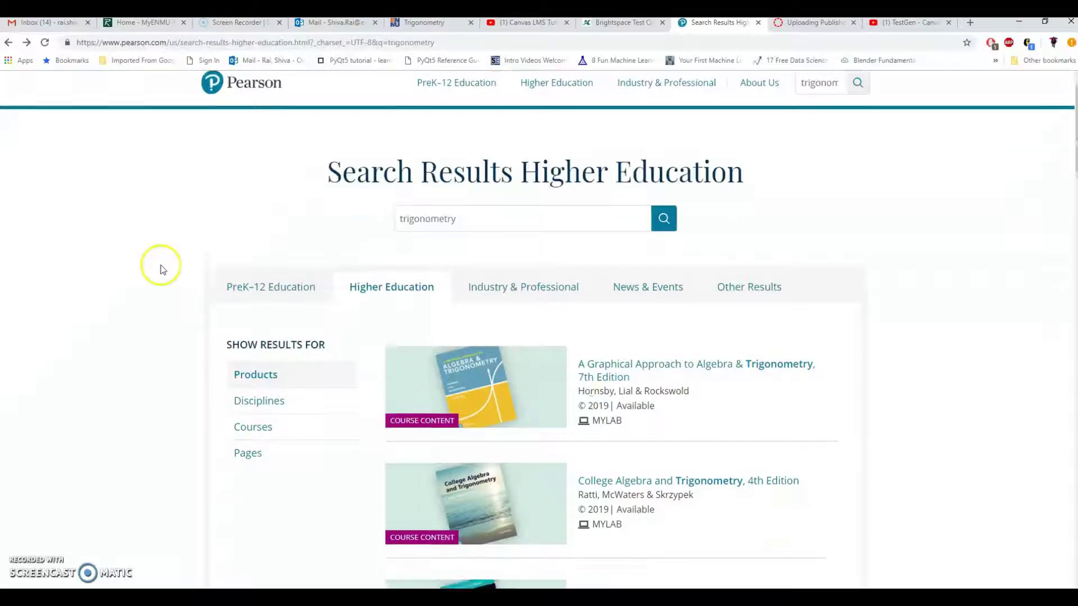
scroll(171, 264, "down", 15)
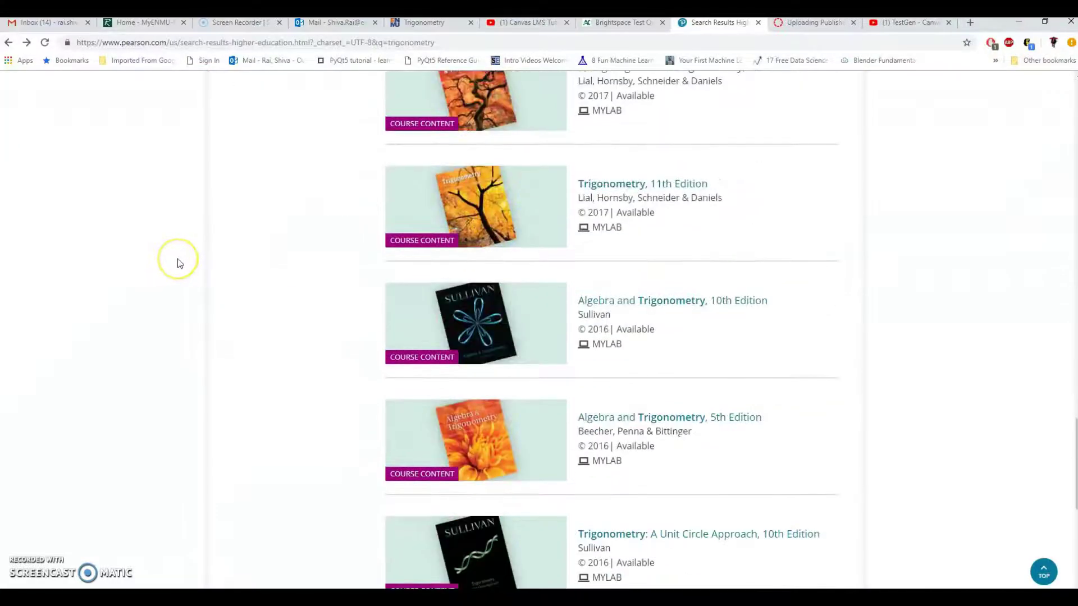
scroll(180, 263, "down", 4)
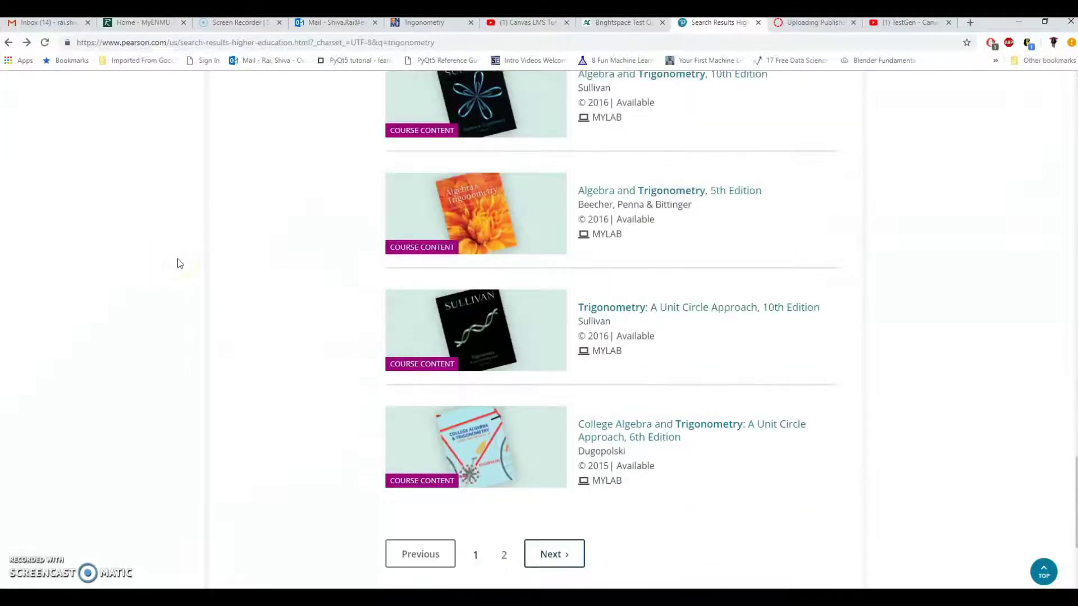
left_click(645, 308)
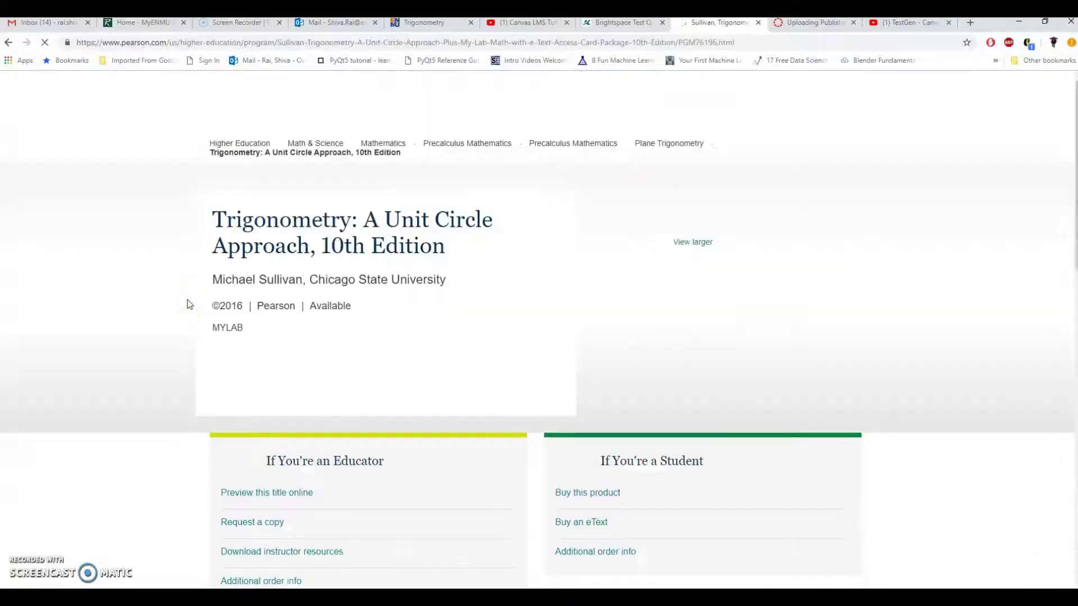
- Show the Resources section and locate the TestGen Computerized Test Bank MAC and PC downloads
scroll(125, 307, "down", 5)
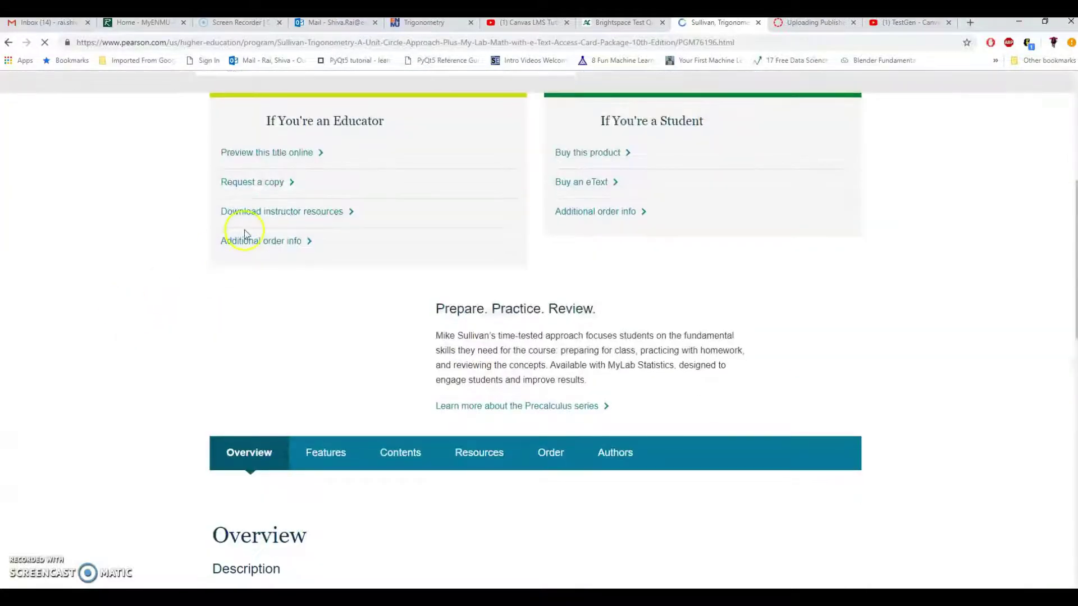
left_click(298, 232)
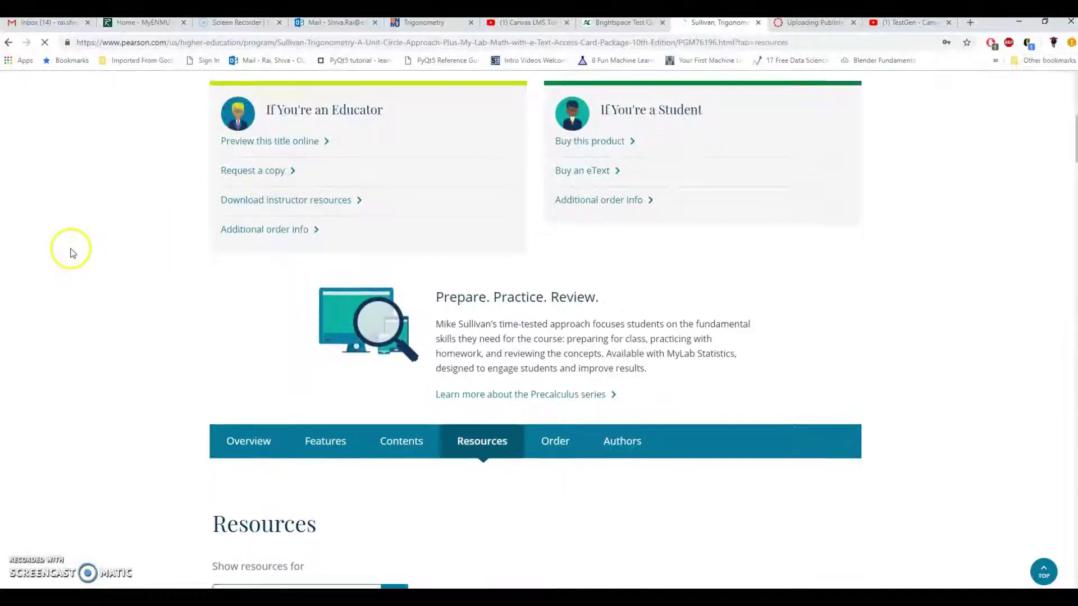
scroll(76, 250, "down", 15)
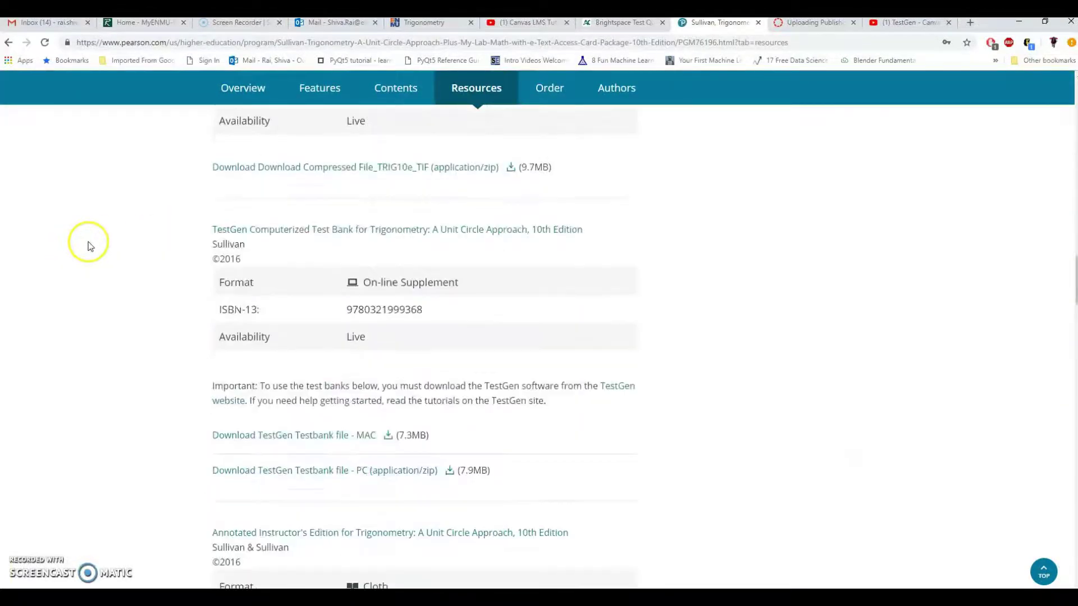
scroll(88, 246, "down", 7)
scroll(88, 246, "up", 4)
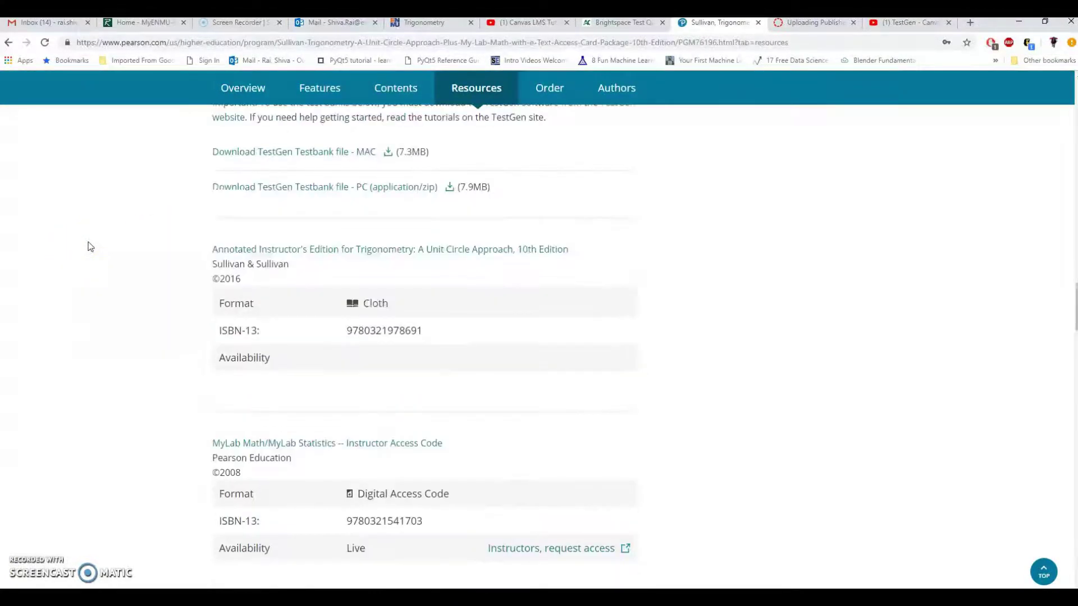
scroll(89, 246, "up", 2)
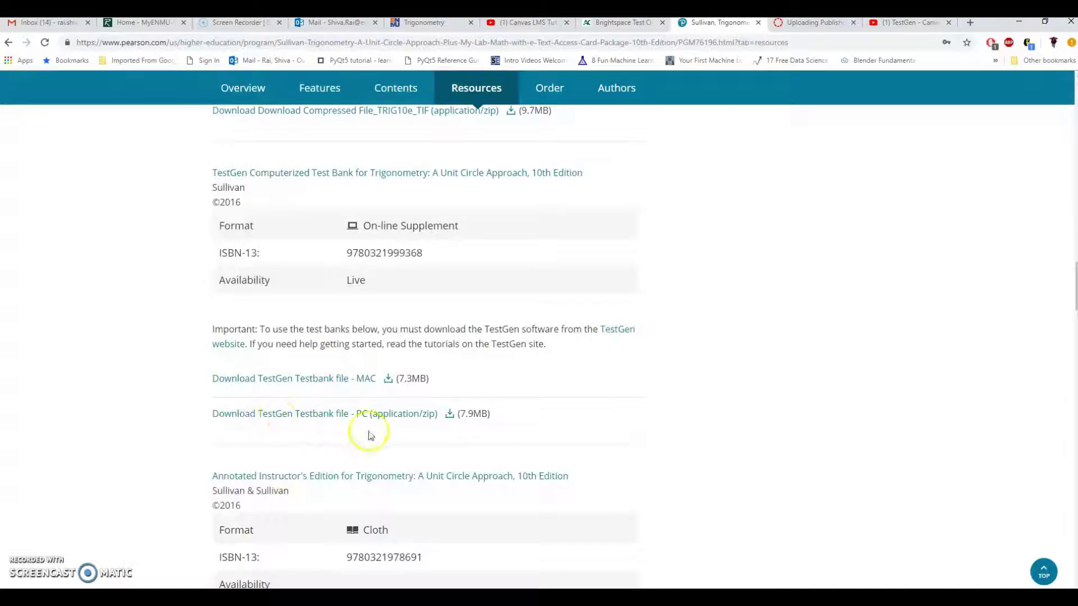
- Download the PC TestGen testbank file, signing in and accepting the download terms
left_click(383, 416)
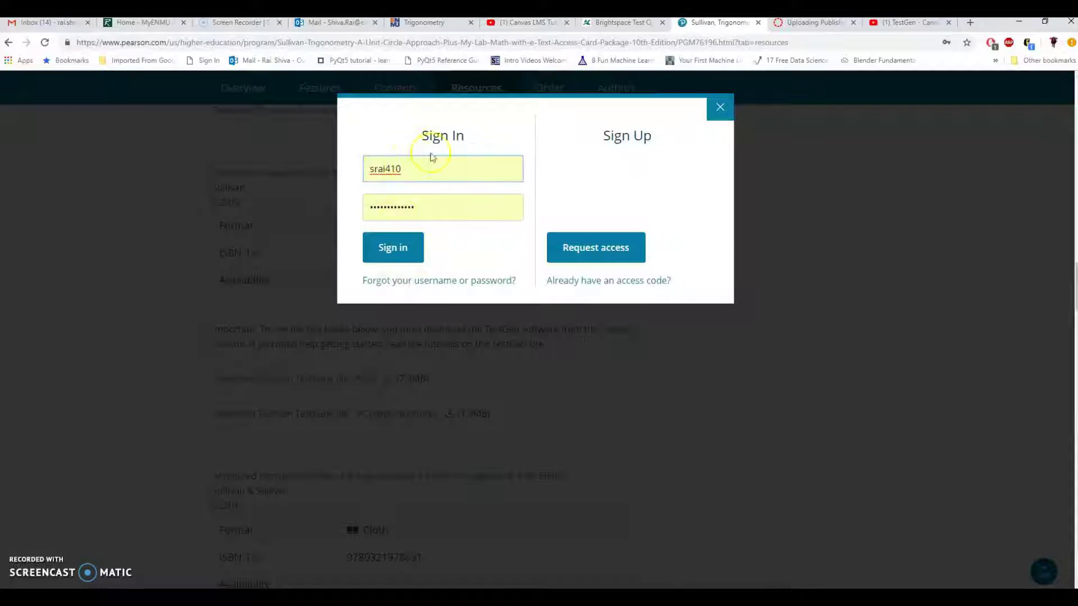
left_click(394, 248)
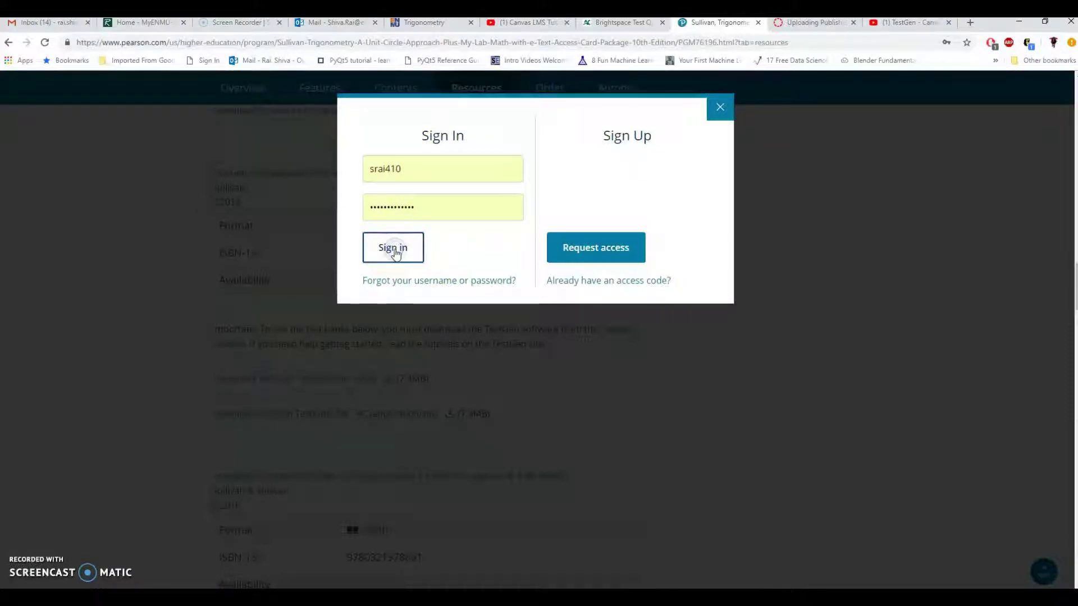
left_click(482, 226)
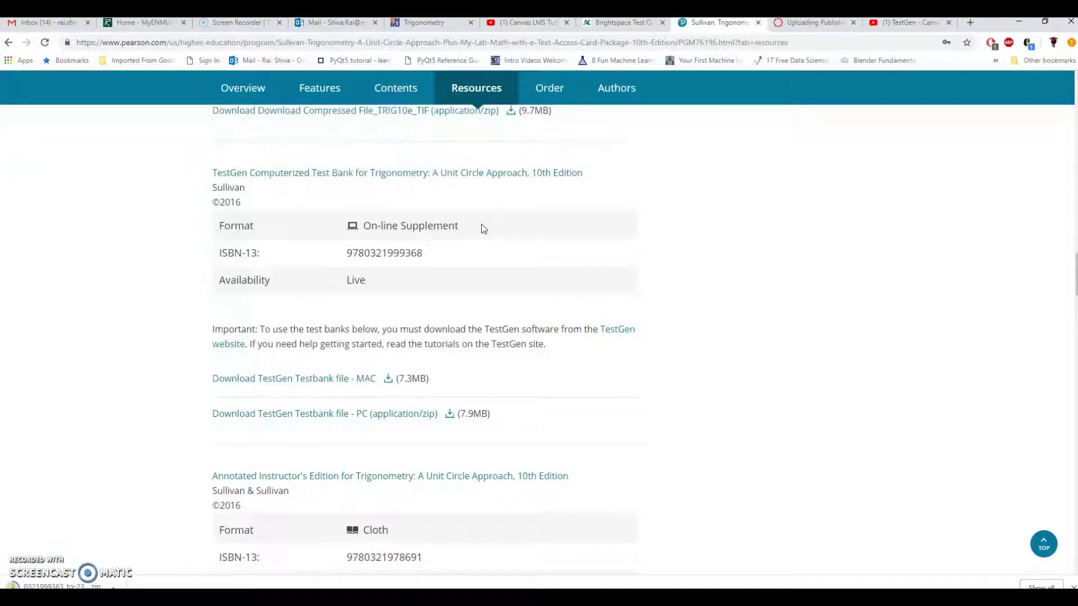
mouse_move(289, 587)
left_click(284, 559)
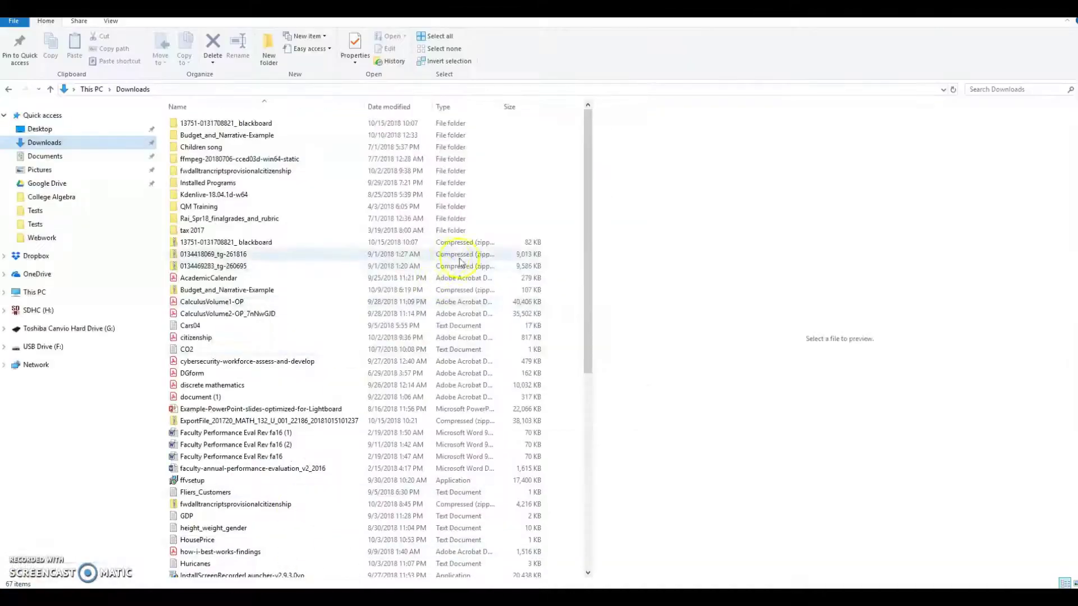
scroll(460, 262, "down", 10)
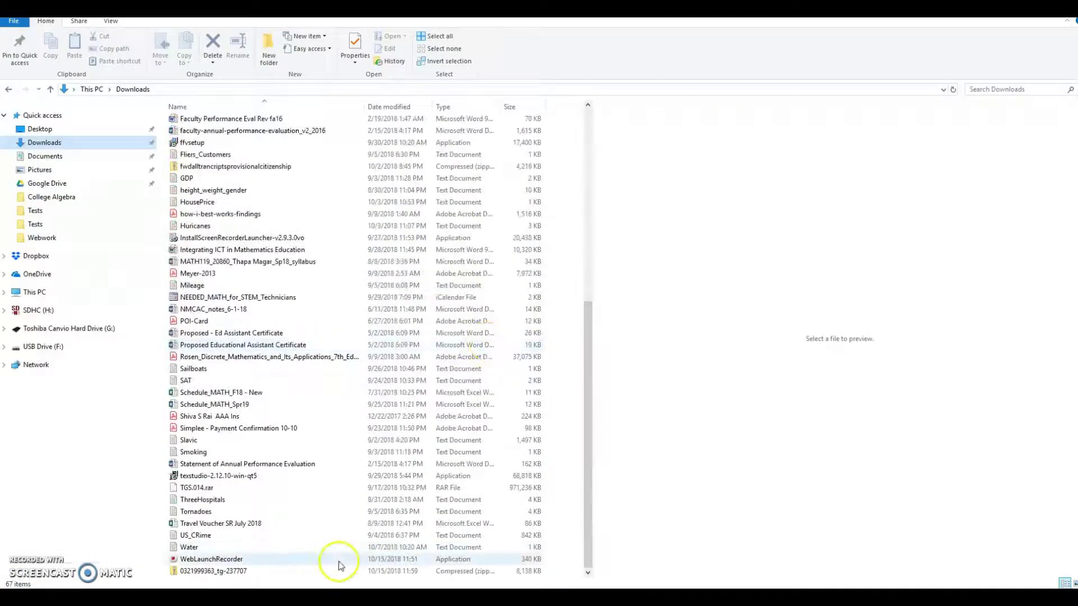
left_click(224, 571)
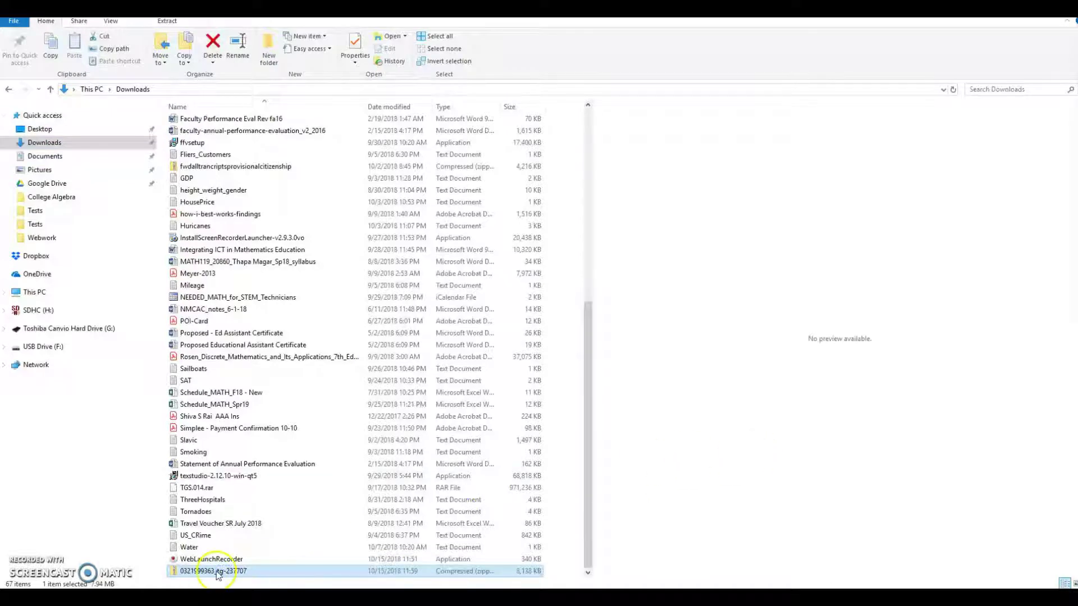
double_click(218, 571)
left_click(197, 123)
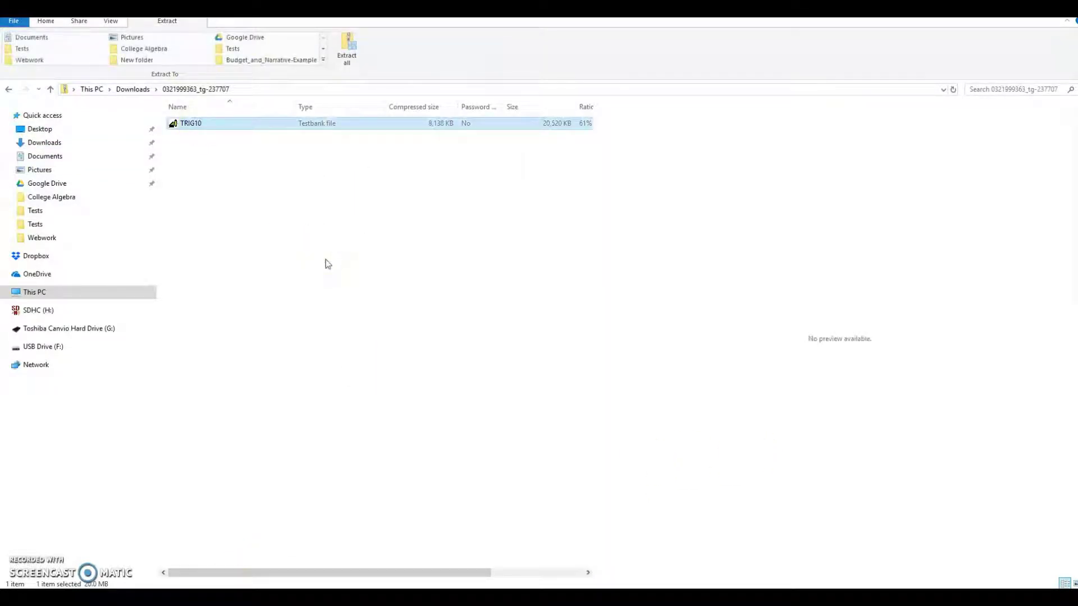
left_click(344, 297)
- Paste TRIG10 into Google Drive's TestGen > TestGen > Testbanks folder
left_click(62, 185)
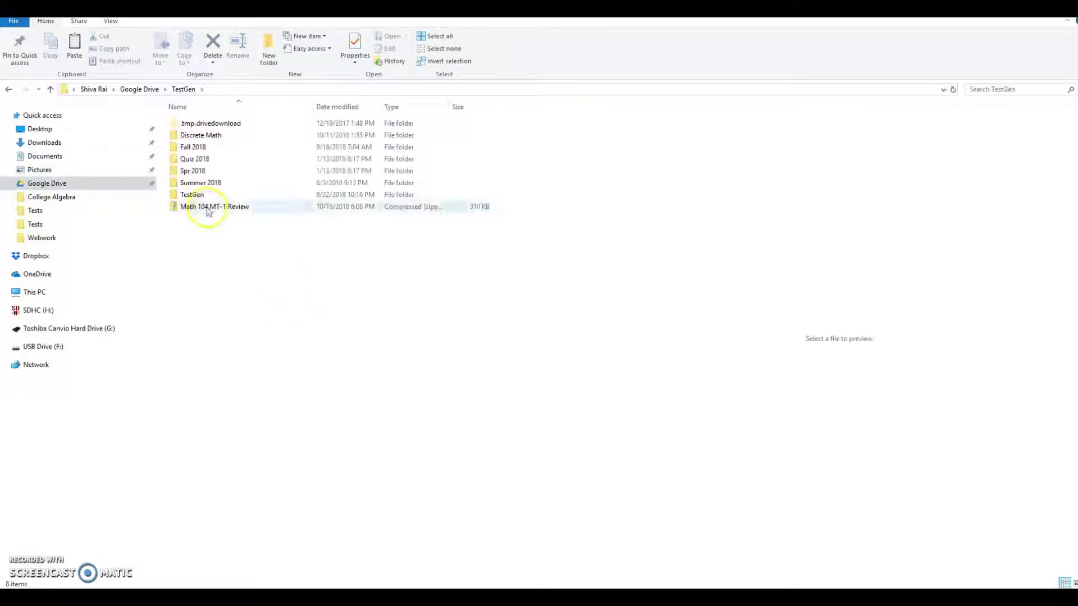
double_click(196, 194)
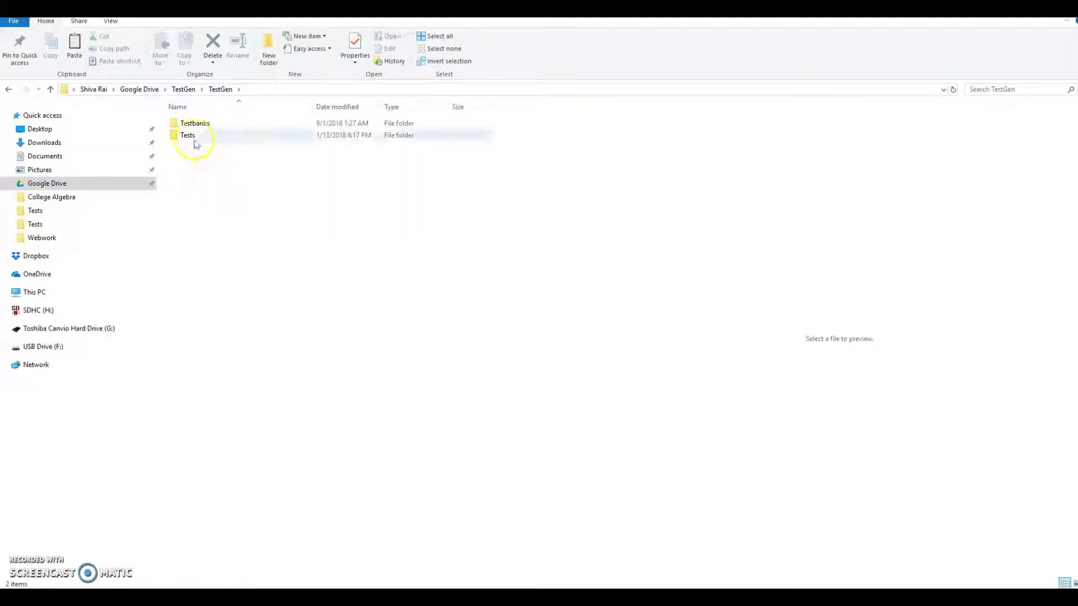
double_click(192, 123)
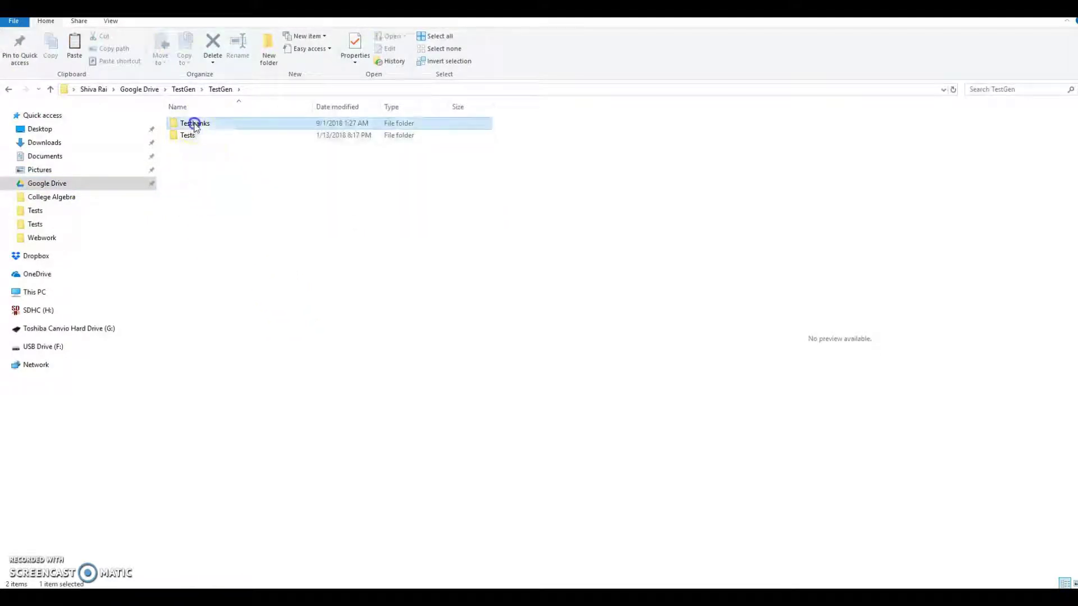
right_click(218, 314)
left_click(128, 394)
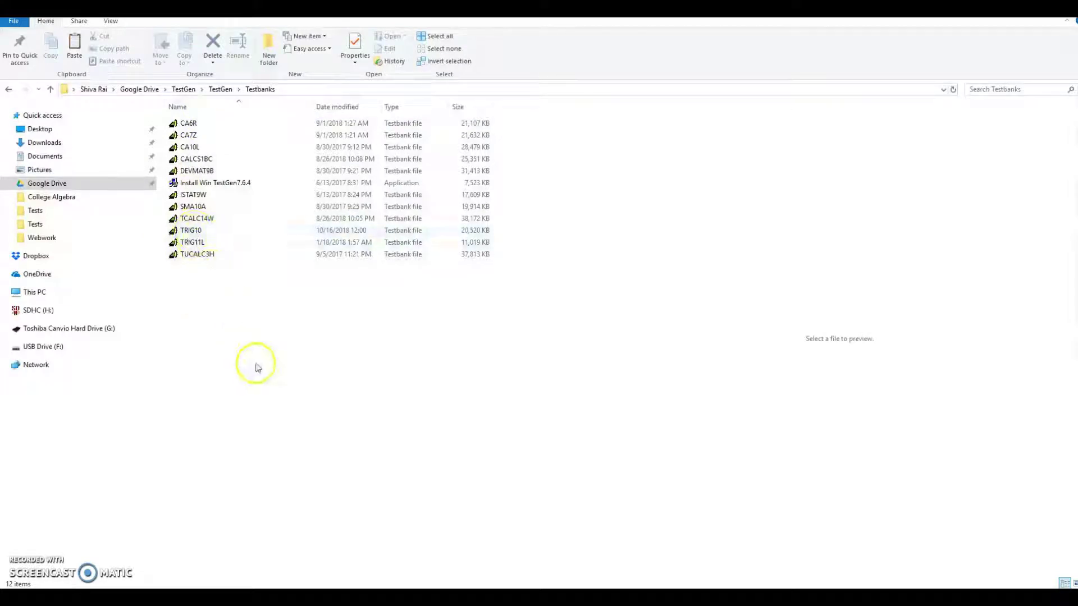
- Add TRIG10 from Google Drive's TestGen > TestGen > Testbanks folder to TestGen's Testbank Library
mouse_move(429, 598)
left_click(444, 522)
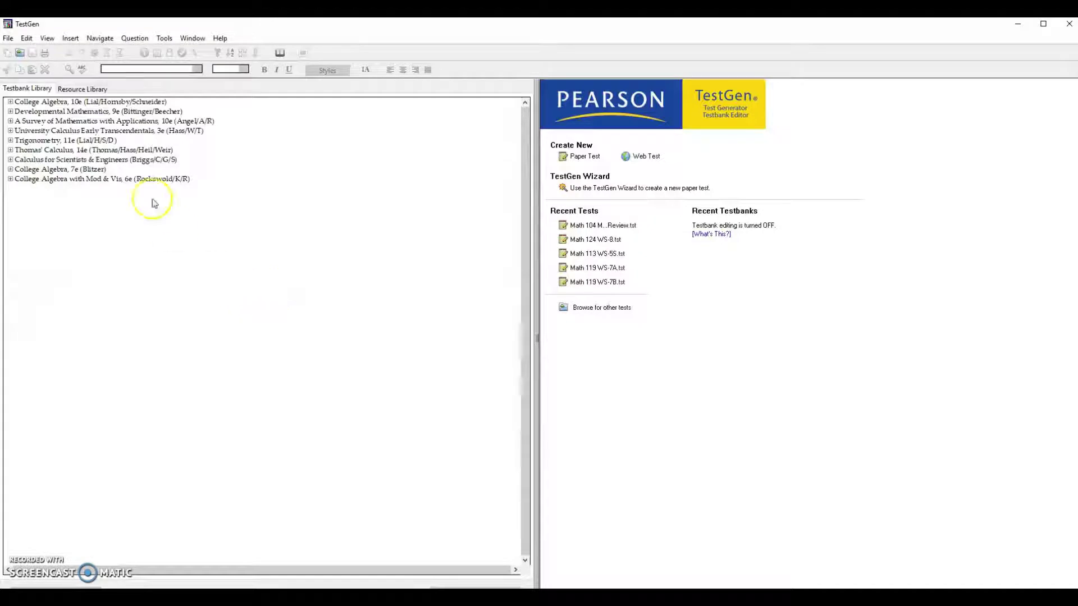
left_click(9, 39)
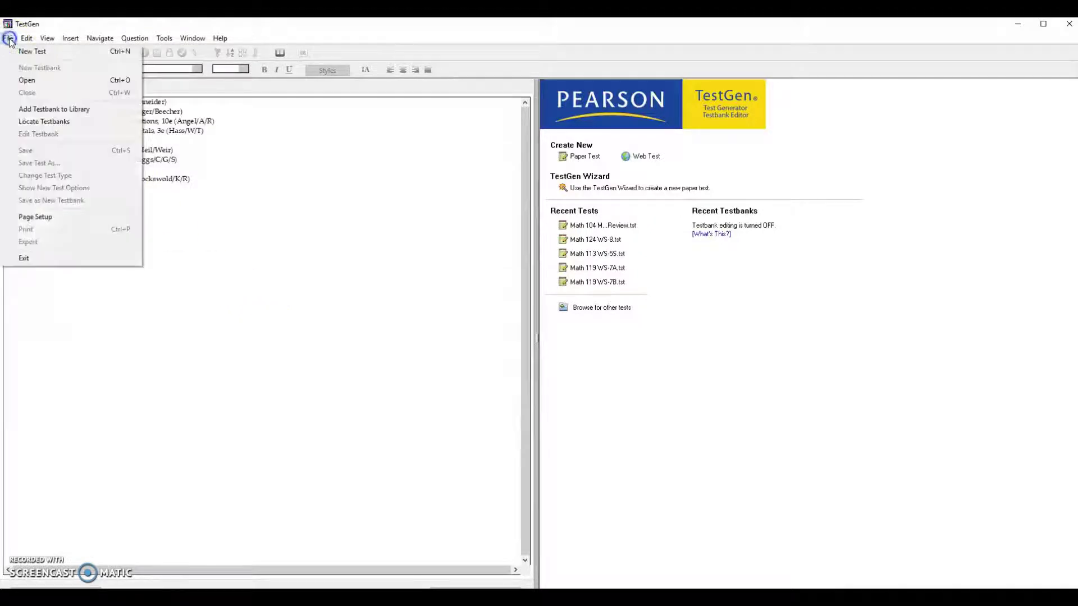
left_click(56, 109)
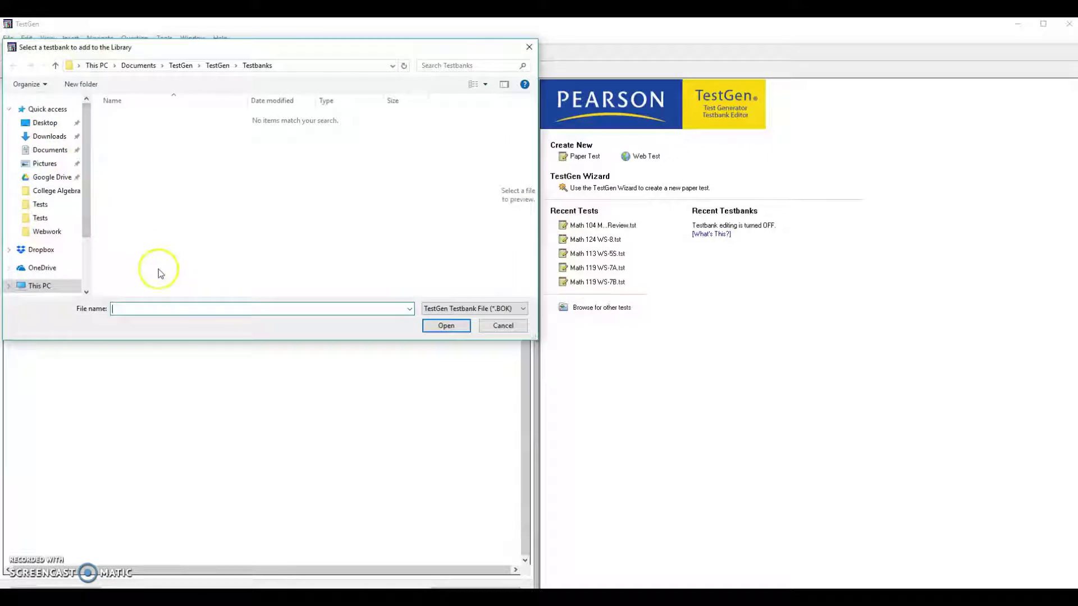
left_click(54, 178)
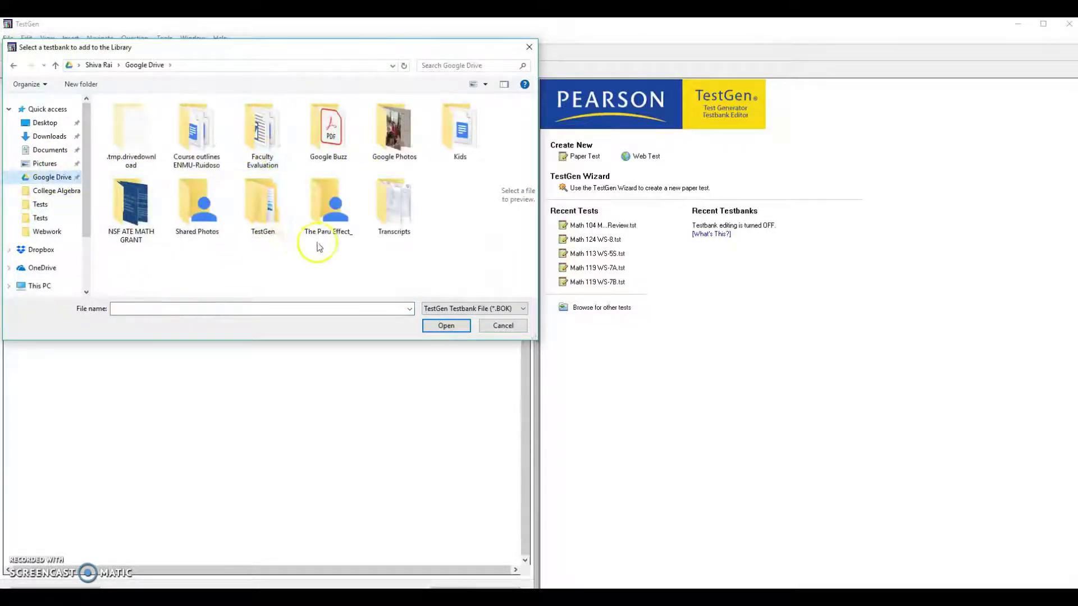
left_click(267, 209)
double_click(268, 209)
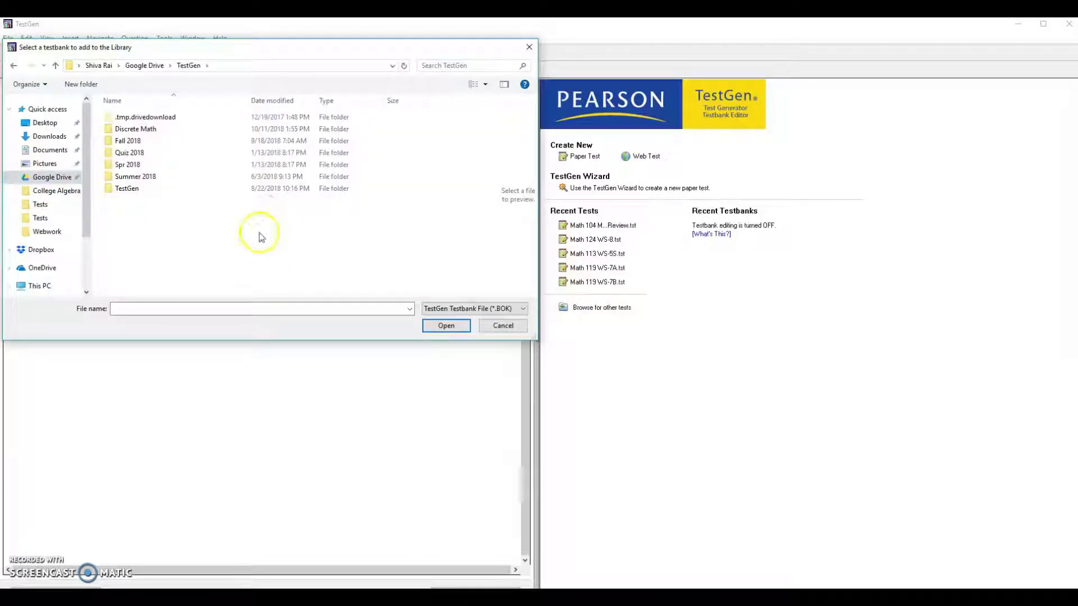
double_click(126, 189)
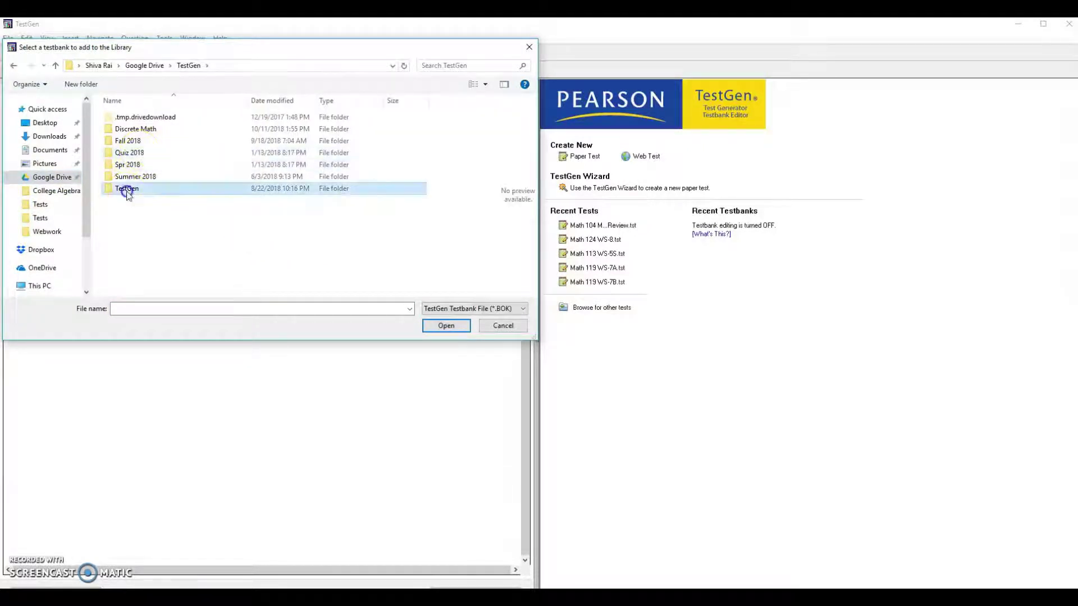
double_click(130, 117)
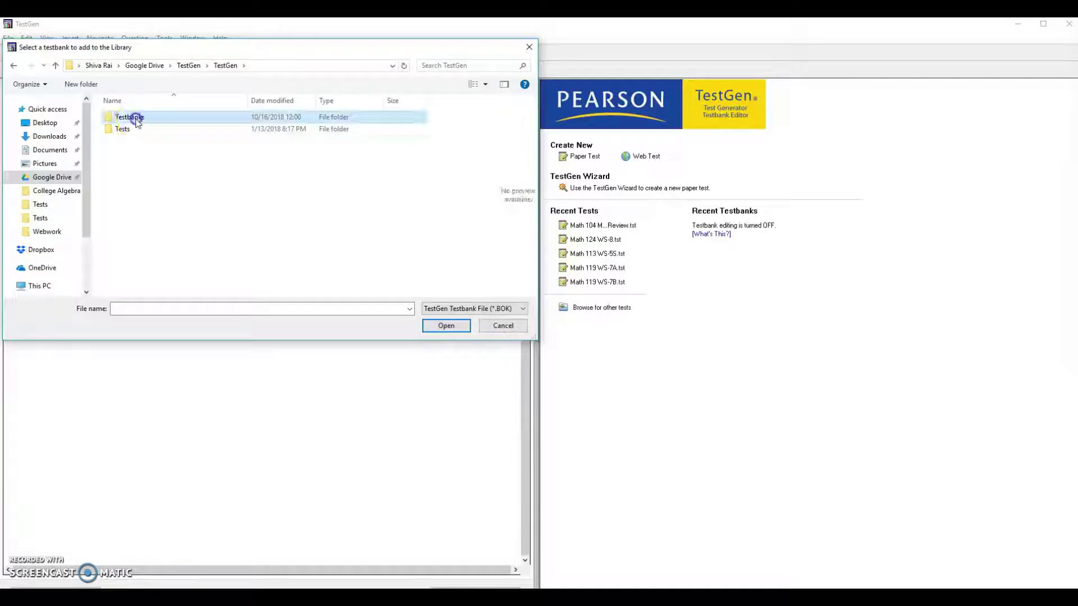
left_click(136, 214)
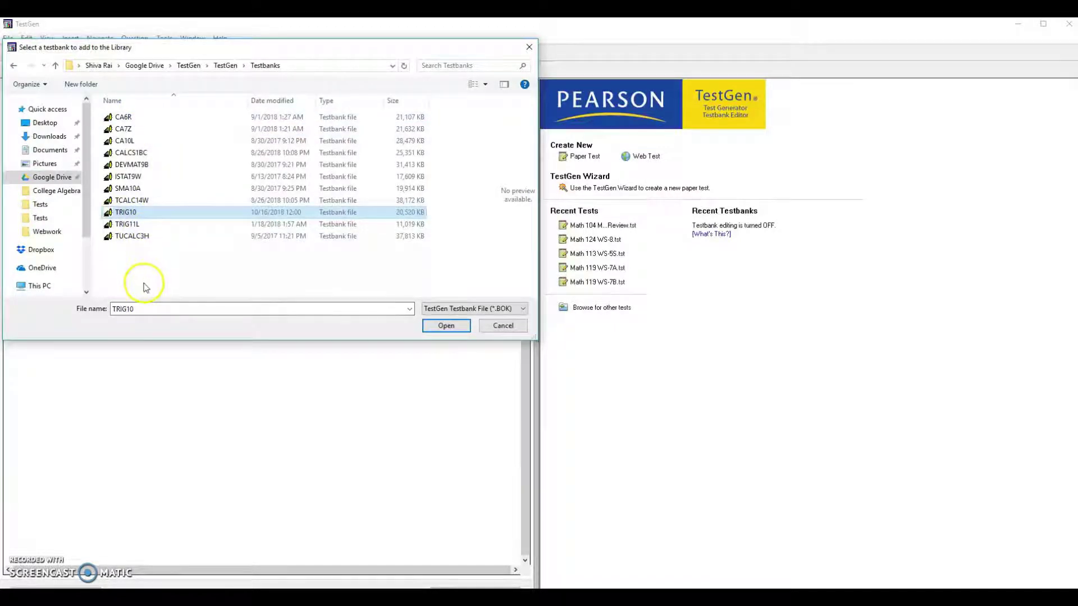
left_click(445, 326)
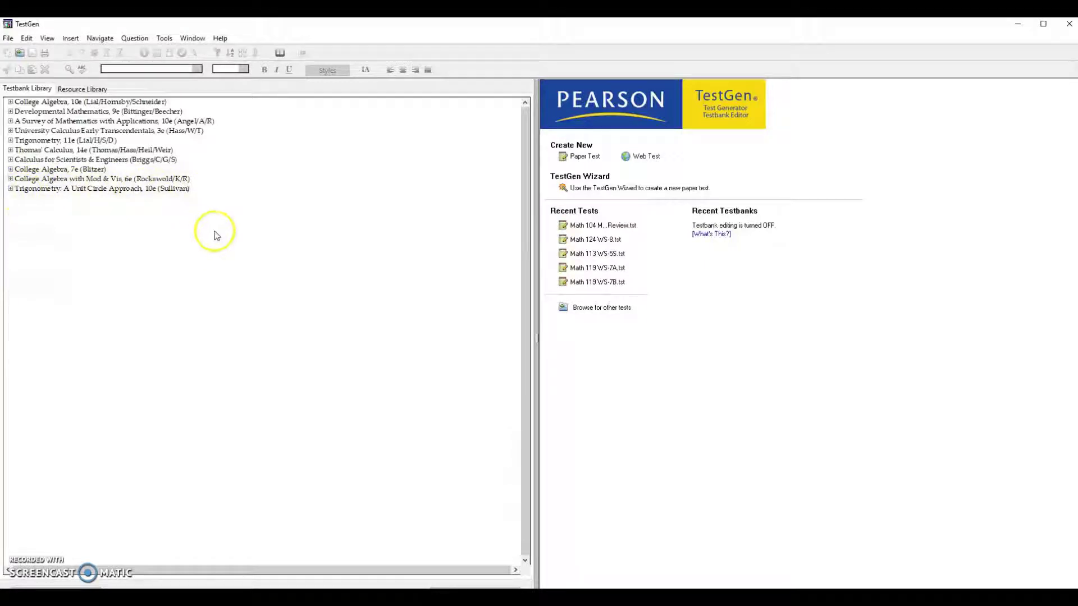
- Expand the Sullivan Trigonometry testbank's chapters and start a new Web Test
left_click(10, 189)
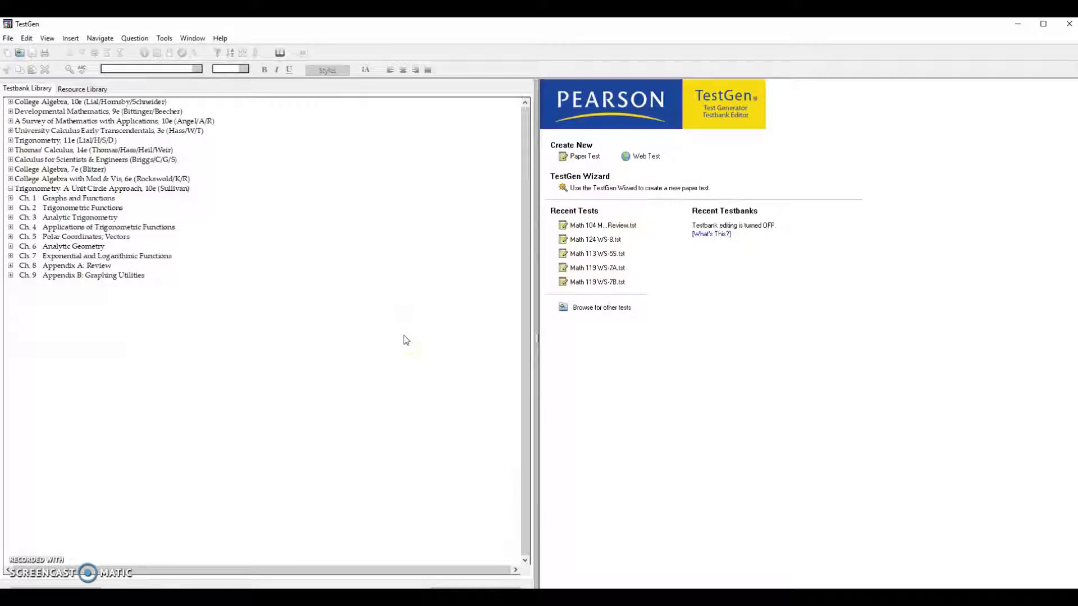
left_click(633, 157)
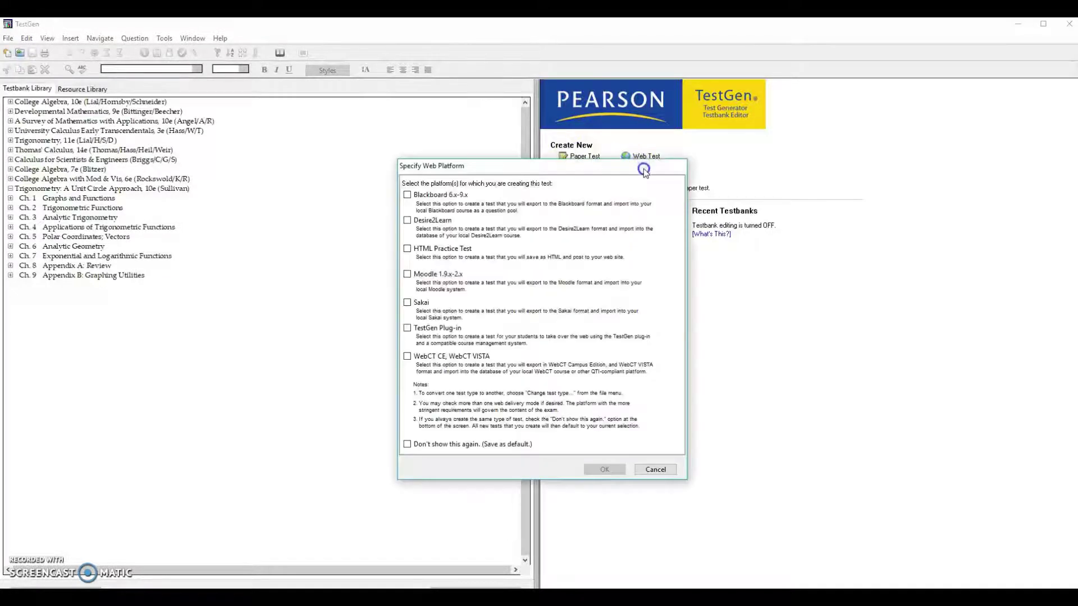
- Create the new web test for the WebCT CE, WebCT VISTA platform
left_click(407, 357)
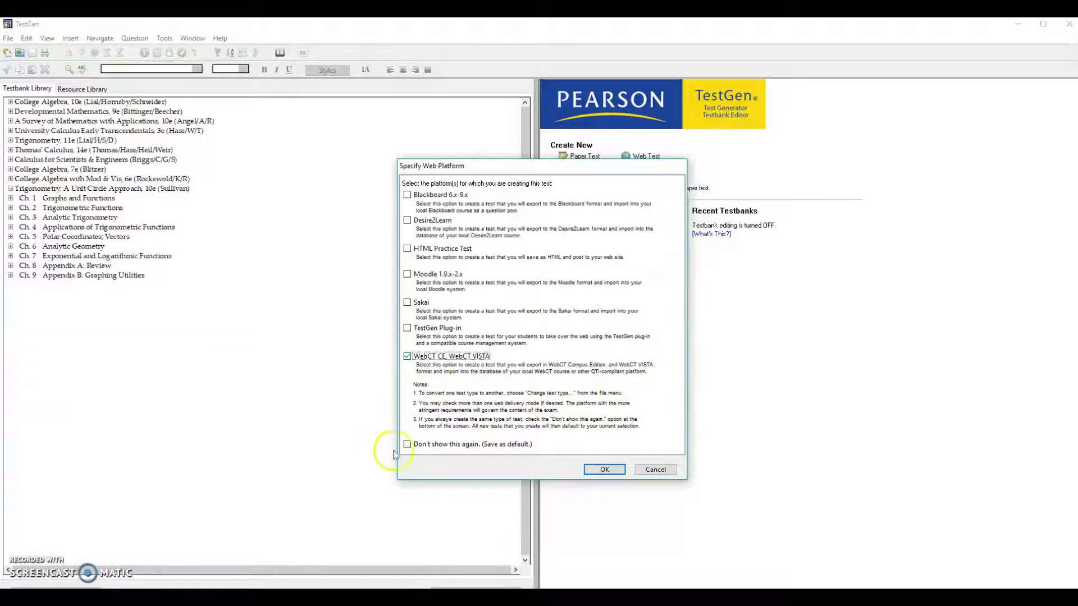
left_click(407, 445)
left_click(604, 469)
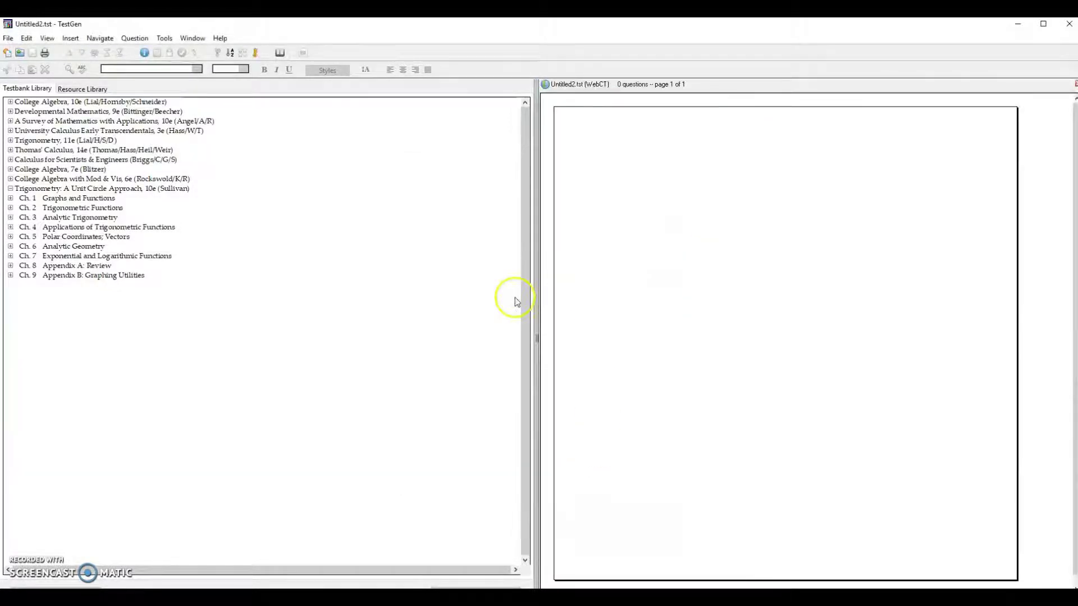
- Expand Ch. 2 and select section 2.1 Angles and Their Measure
left_click(10, 209)
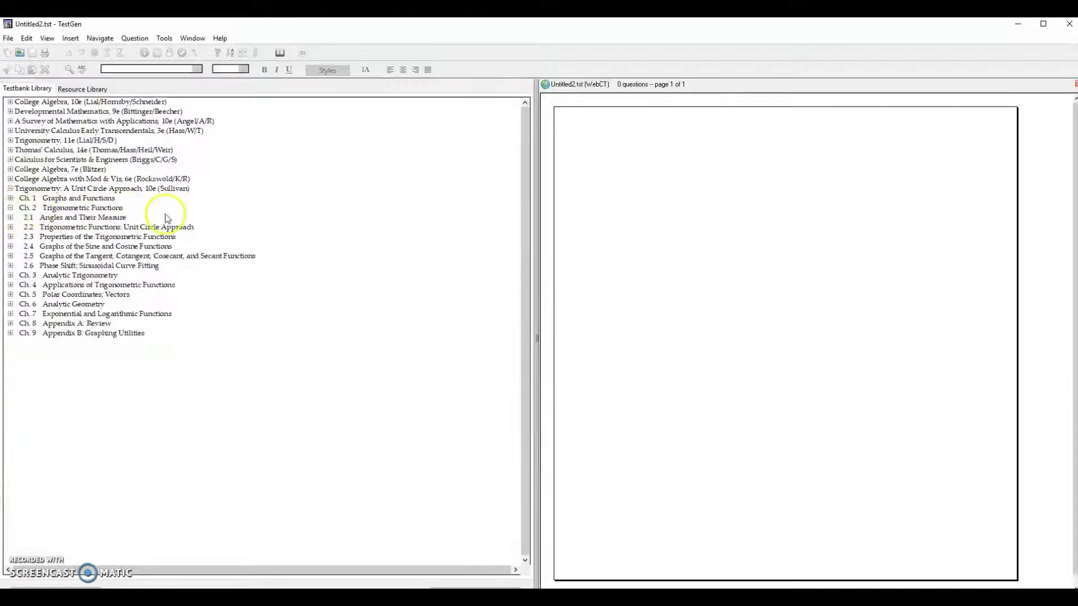
left_click(11, 218)
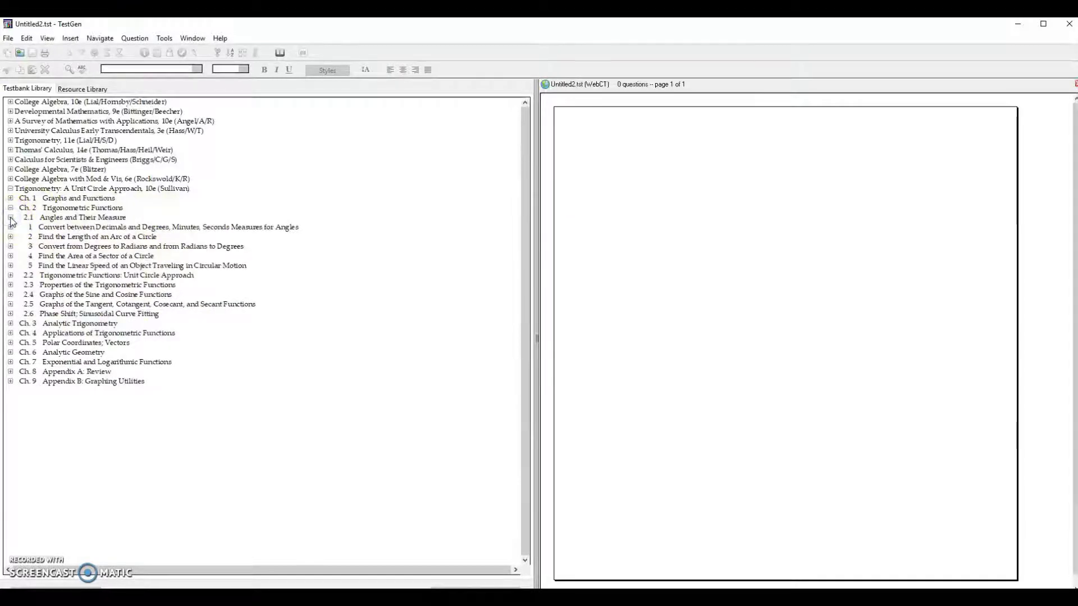
left_click(11, 218)
left_click(79, 219)
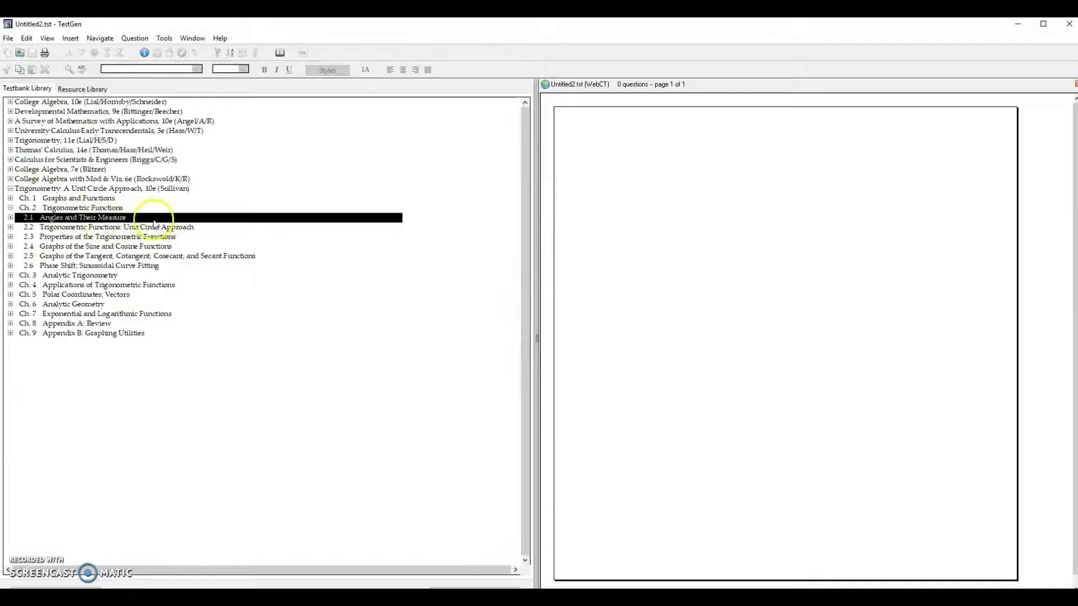
- Drag section 2.1 Angles and Their Measure into the test, continuing past the incompatible-content warning
left_click_drag(153, 222, 725, 212)
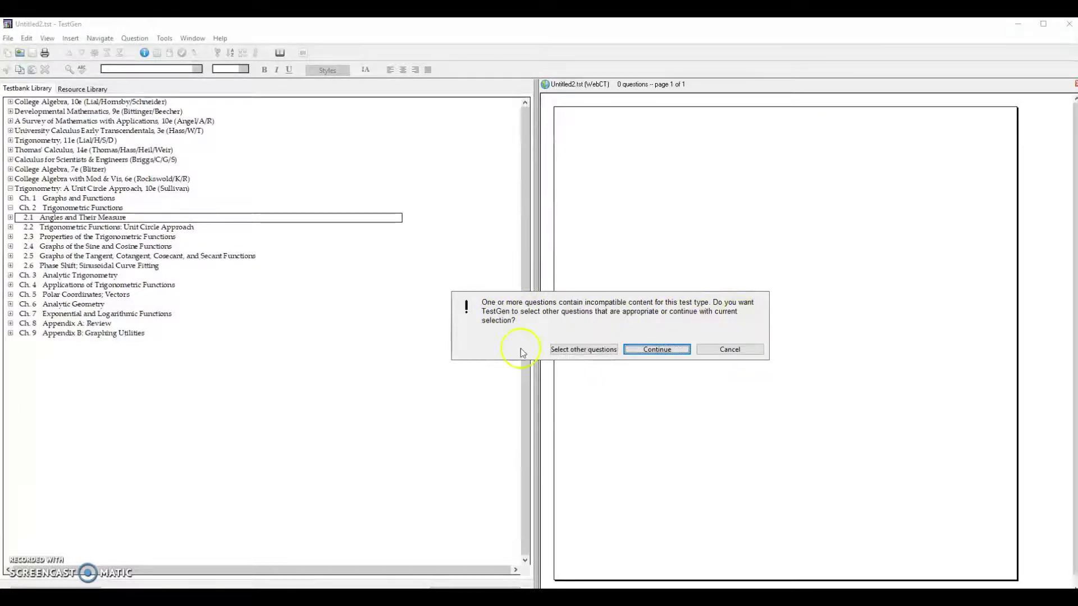
left_click(663, 350)
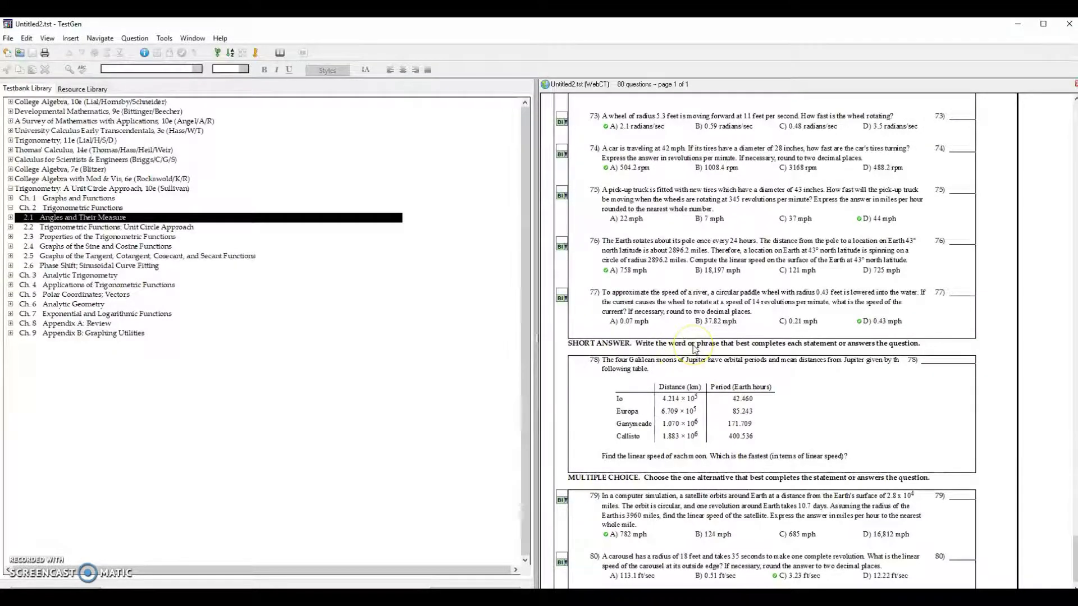
- Scroll through the 80 questions, inspect short-answer question 78, then return to question 1
scroll(695, 349, "down", 2)
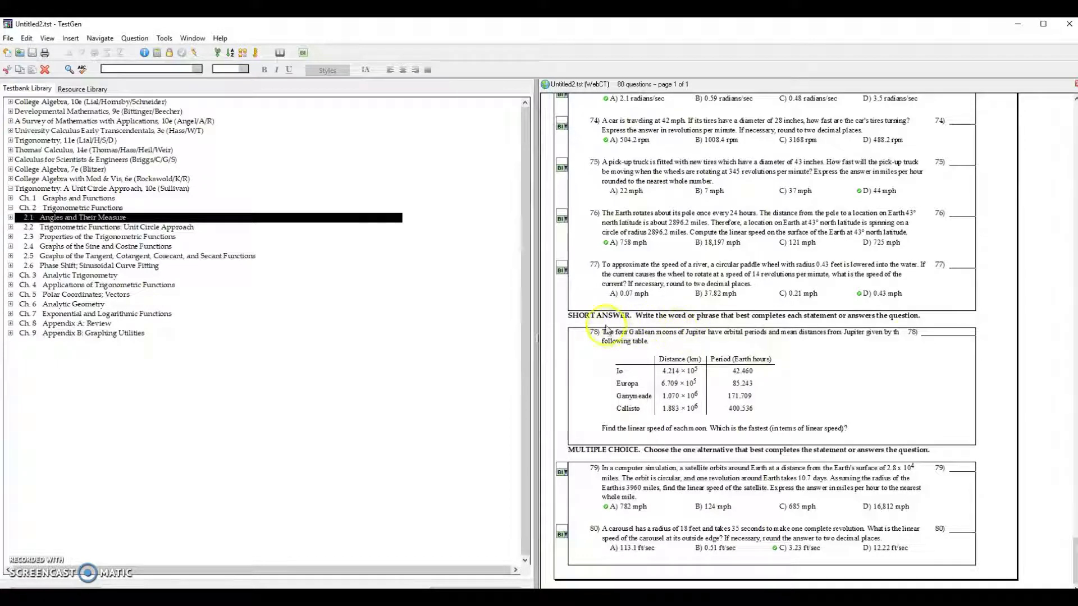
left_click(699, 365)
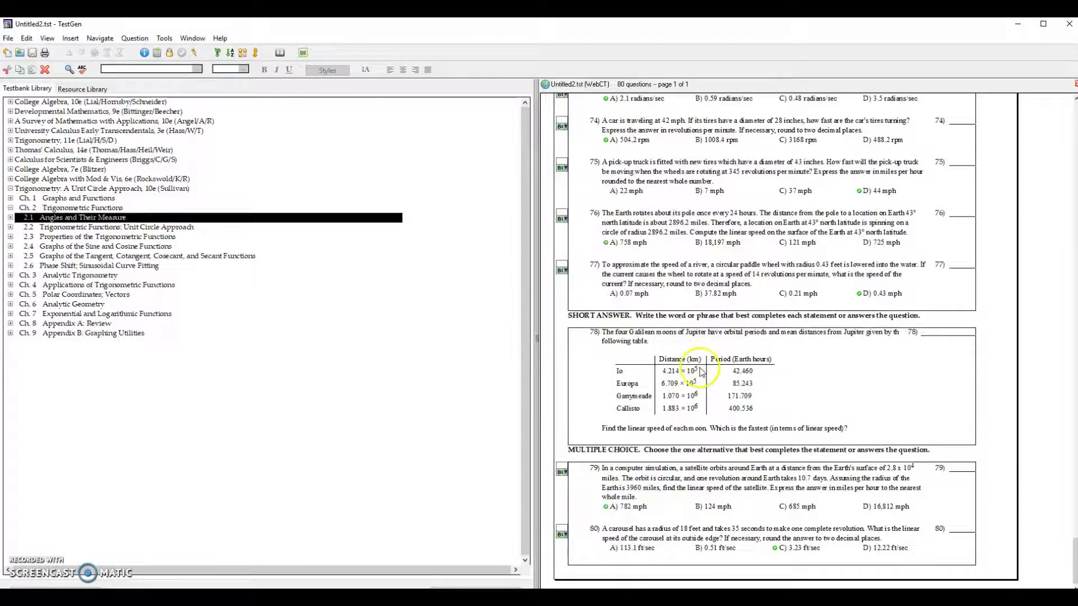
scroll(708, 373, "up", 1)
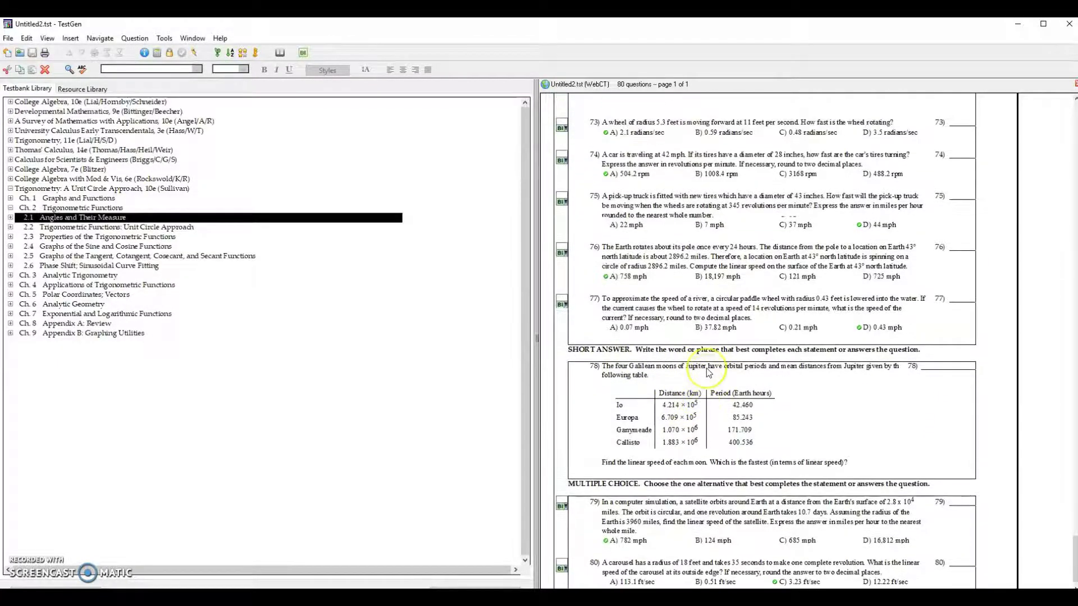
left_click(996, 403)
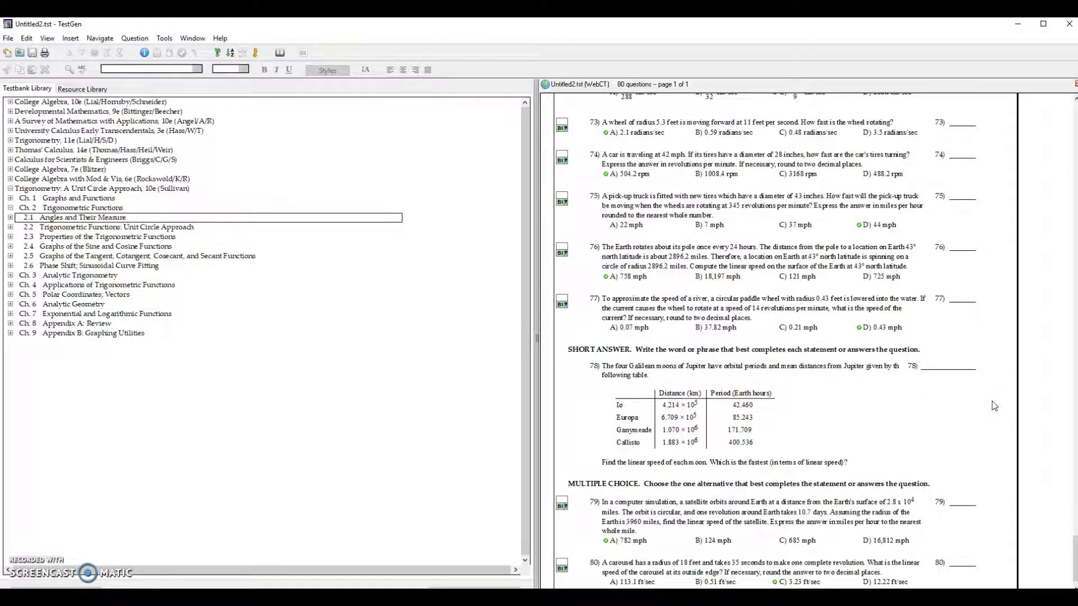
left_click_drag(1075, 559, 1075, 125)
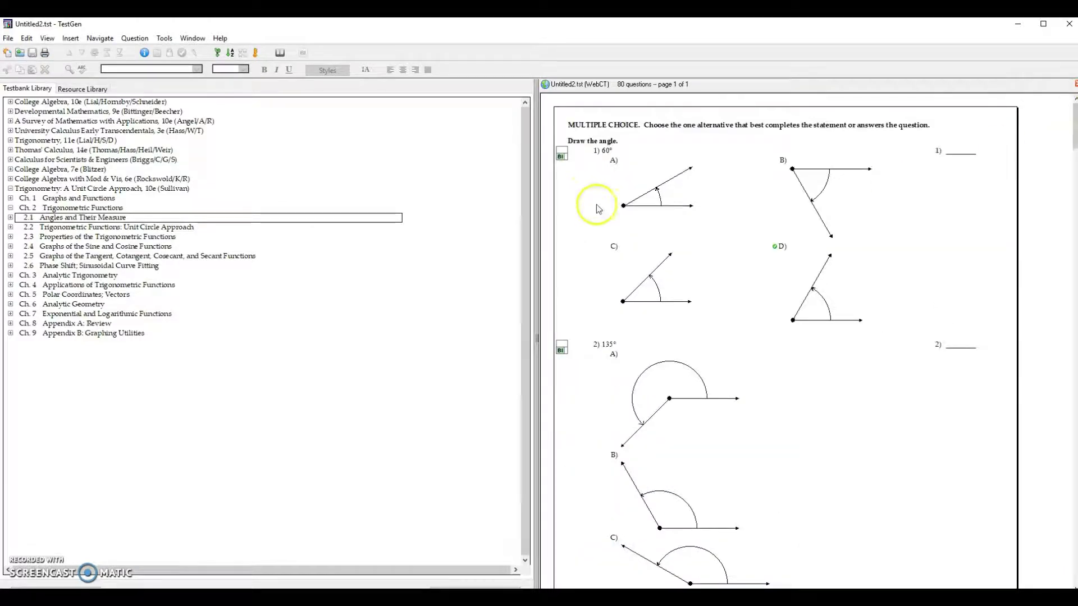
- Export the test in QTI (WebCT CE 6, WebCT VISTA) format
right_click(568, 189)
left_click(582, 211)
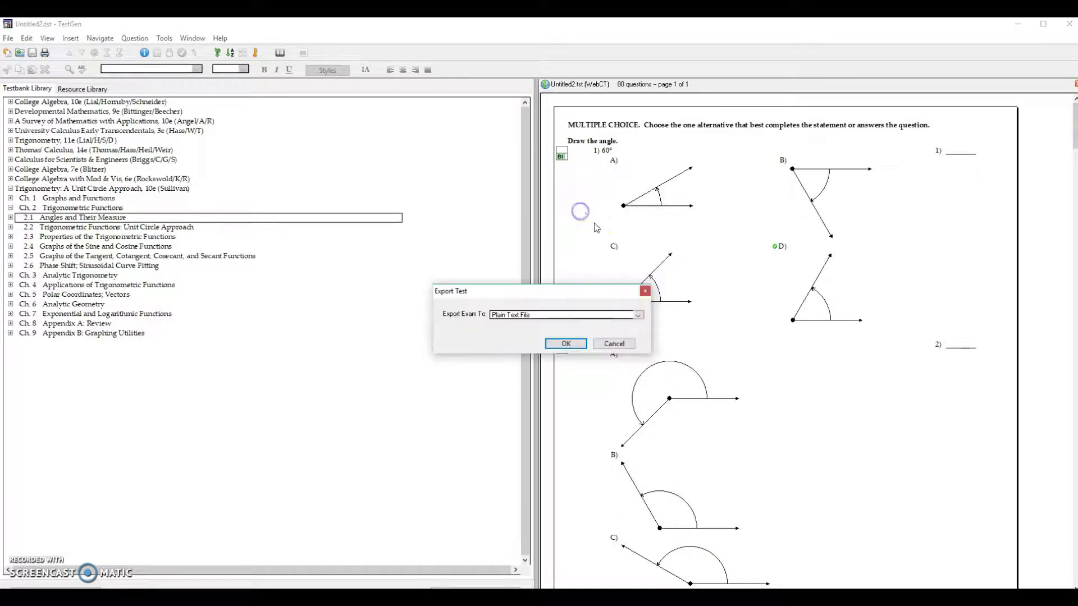
left_click(552, 317)
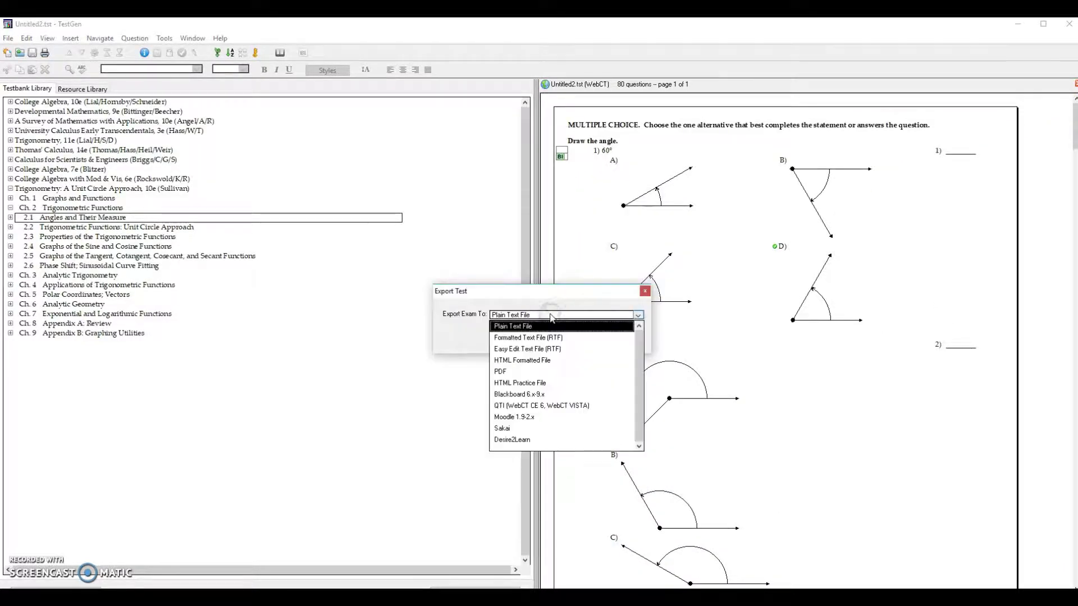
left_click(587, 408)
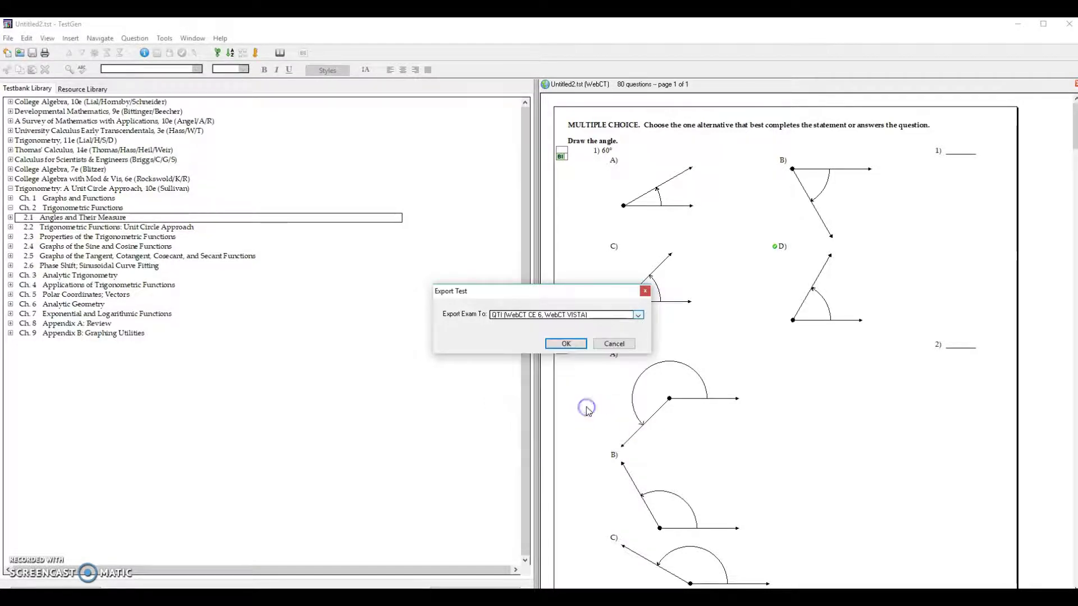
left_click(566, 345)
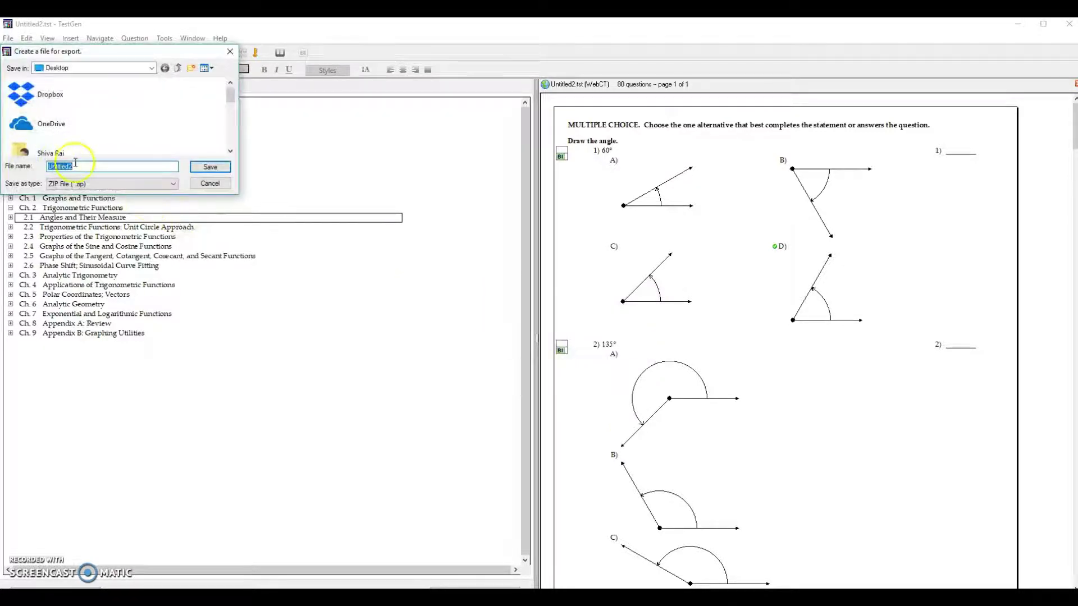
- Save the export as the 'Angles and their measures' zip and close the issue report without saving
left_click_drag(129, 51, 359, 115)
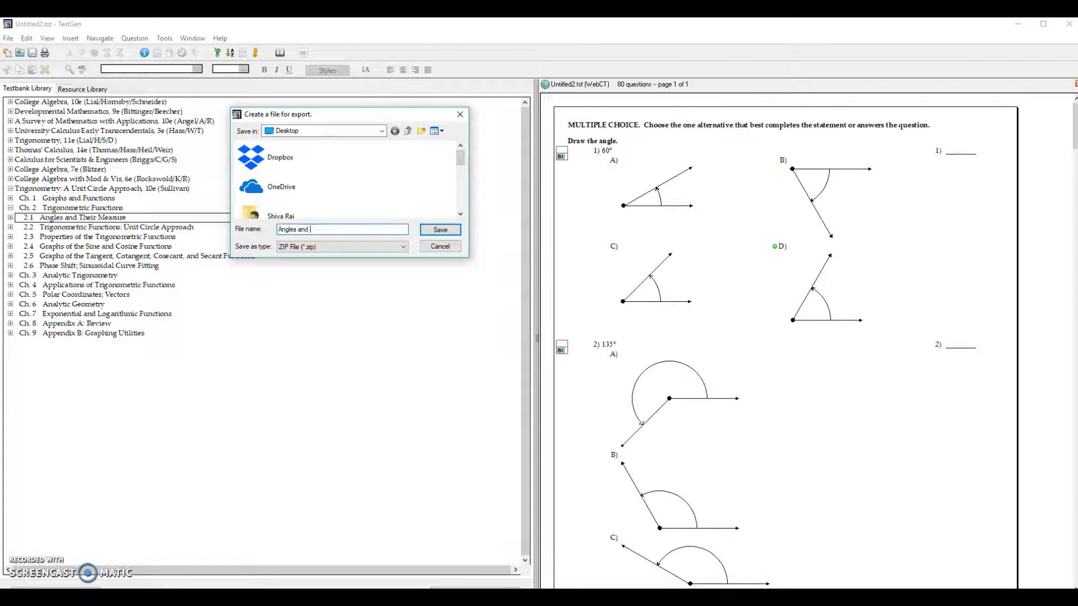
type("heir measures")
left_click(439, 231)
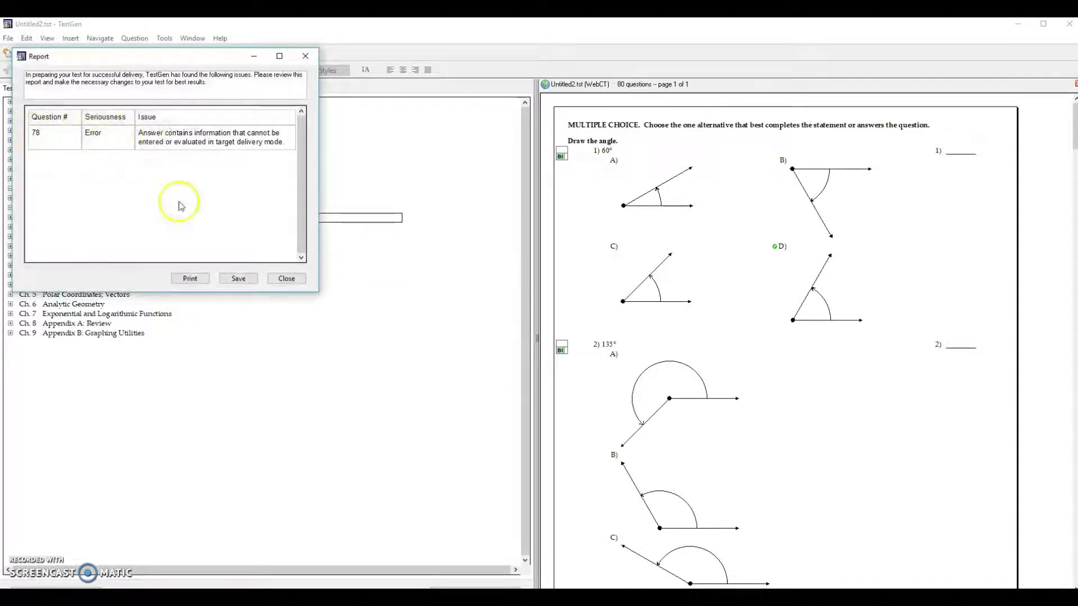
left_click(286, 280)
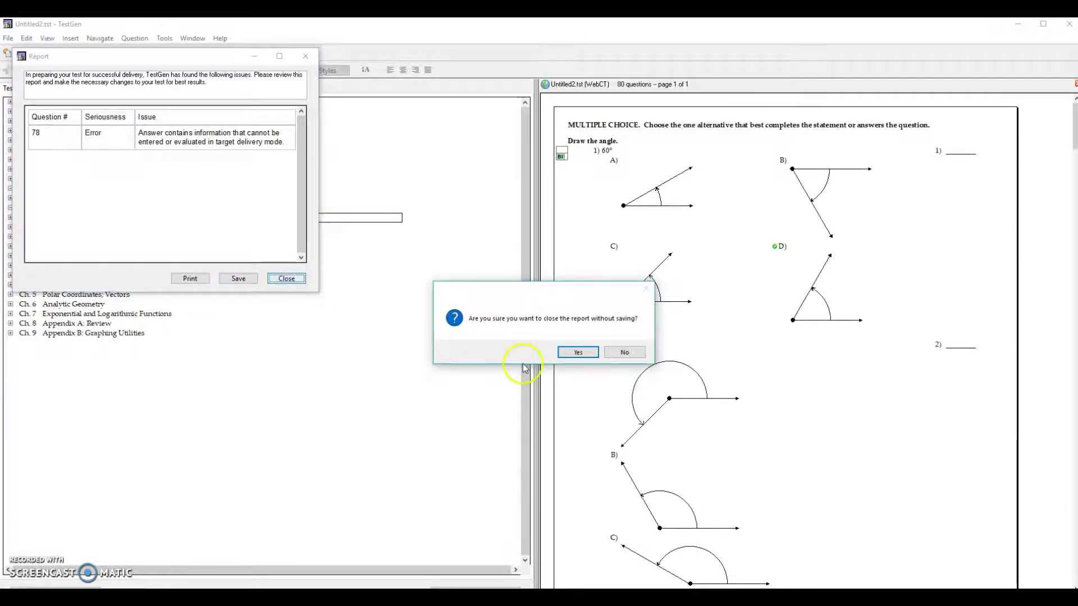
left_click(578, 352)
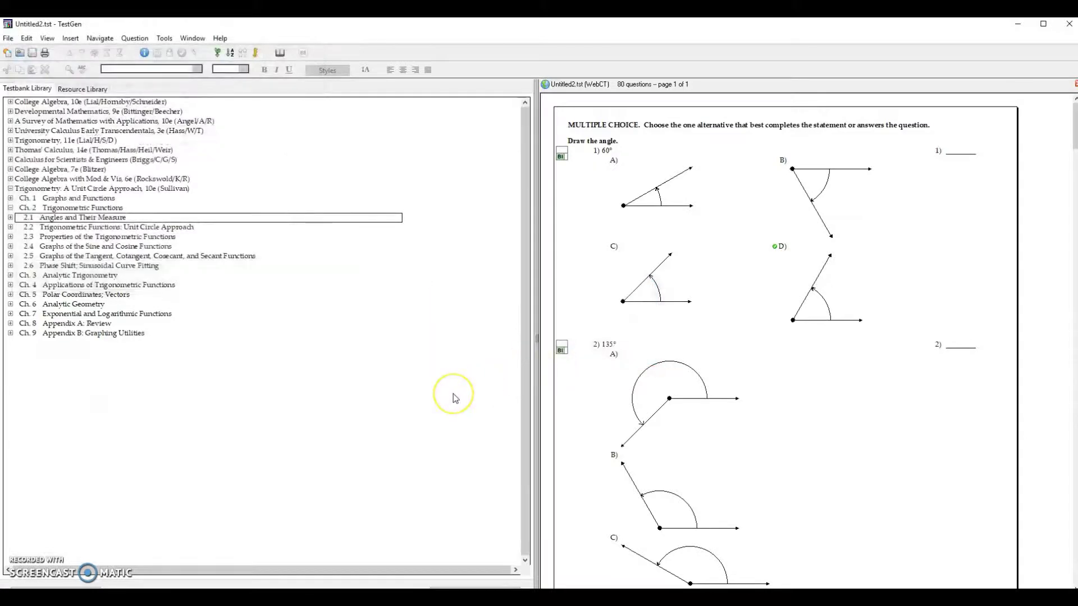
- Bring up the Trigonometry course in Chrome, then switch over to File Explorer
key("alt+Tab")
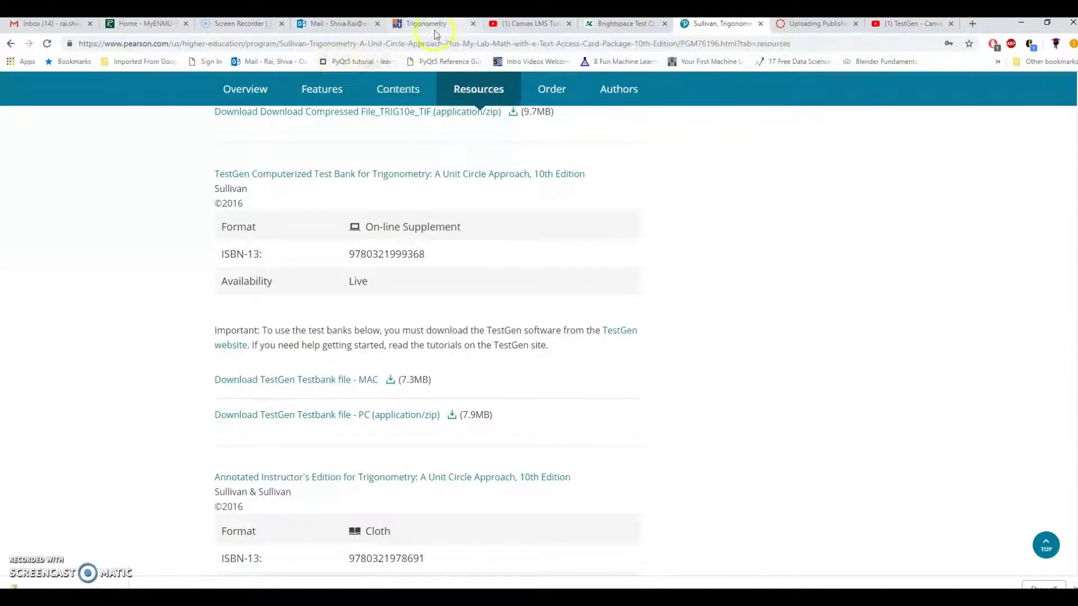
left_click(440, 23)
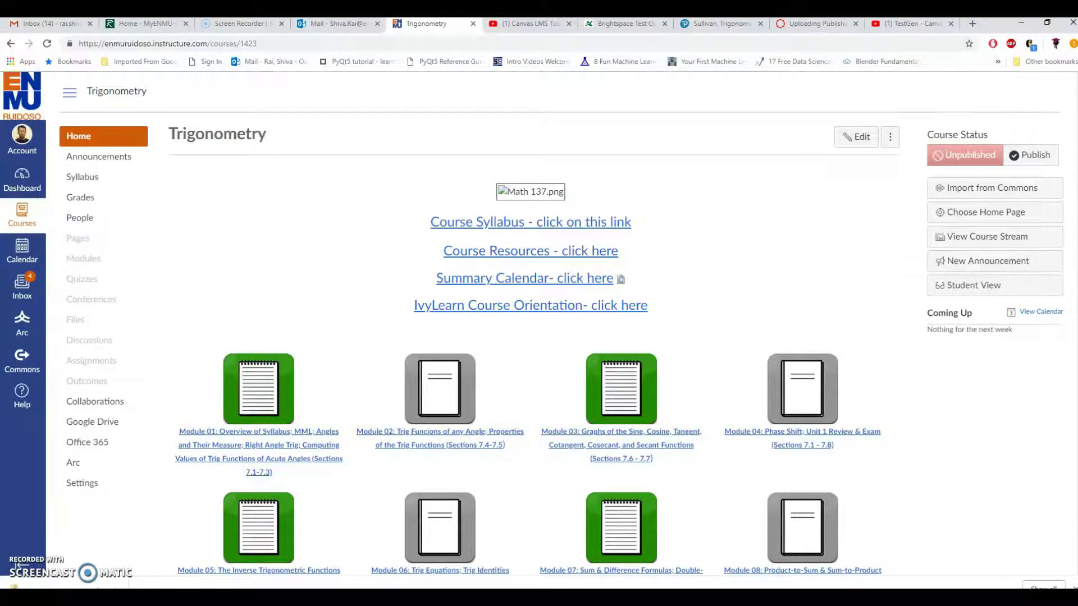
key("alt+Tab")
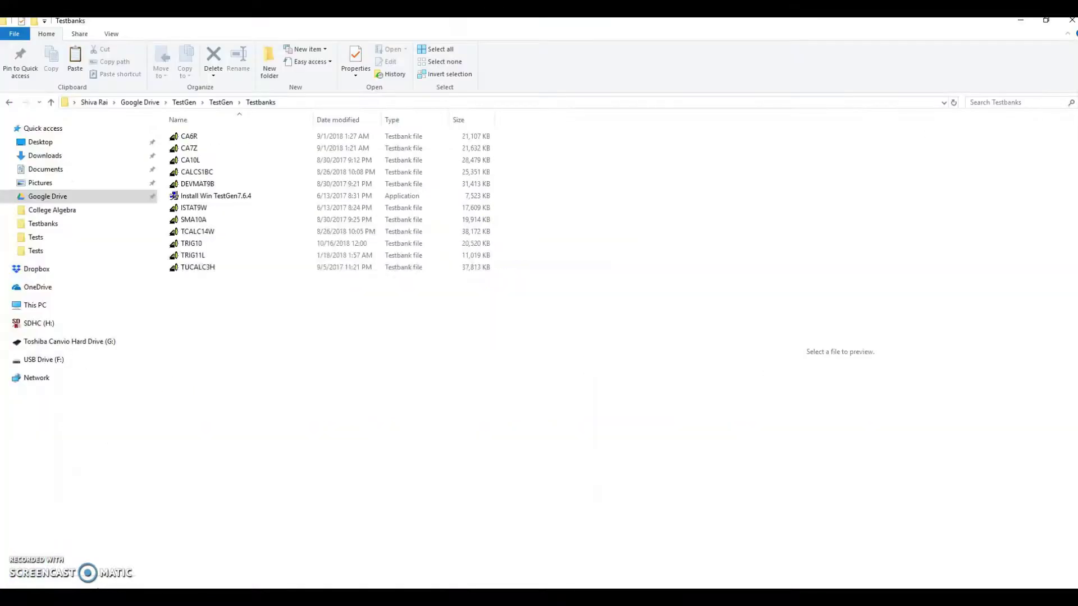
- Find the 'Angles and their measures' zip on the Desktop, then return to the Canvas course page
left_click(39, 143)
key("a")
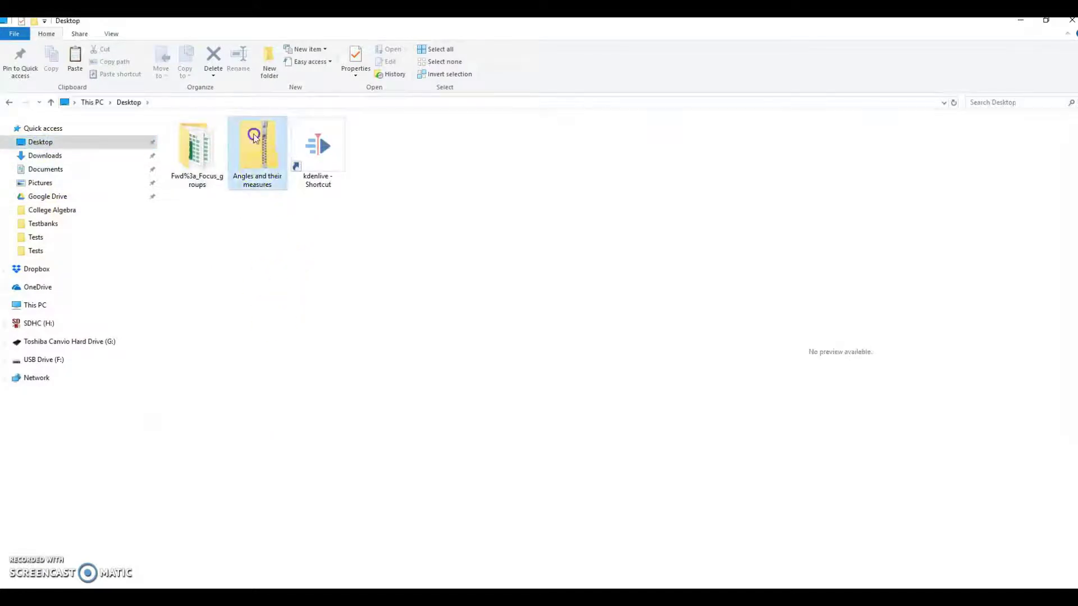
left_click(272, 355)
key("alt+Tab")
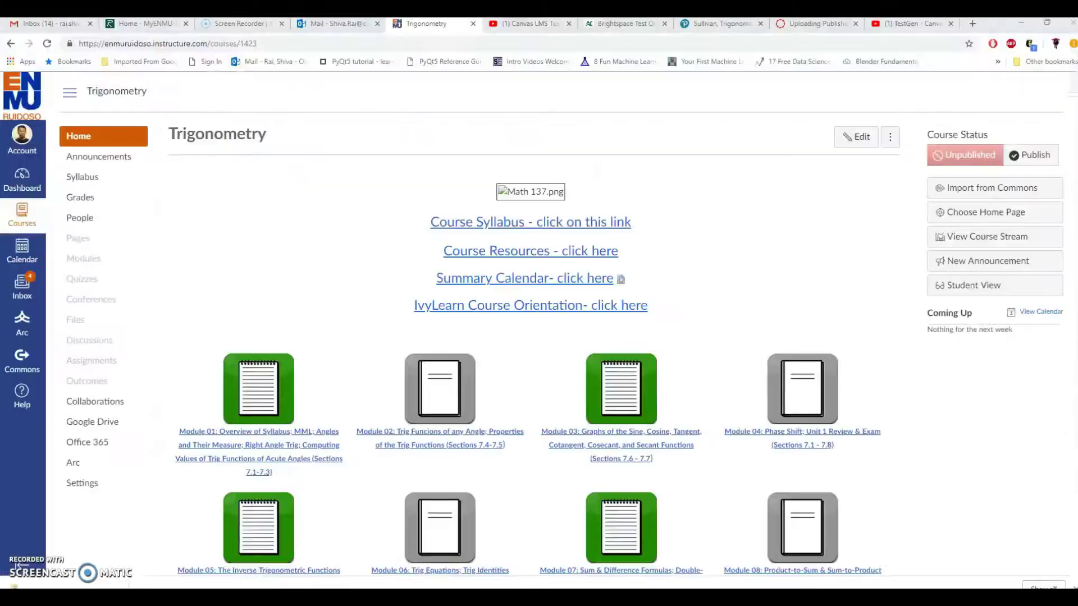
left_click(298, 309)
- Start a QTI .zip course import using the 'Angles and their measures' zip from the Desktop
left_click(79, 482)
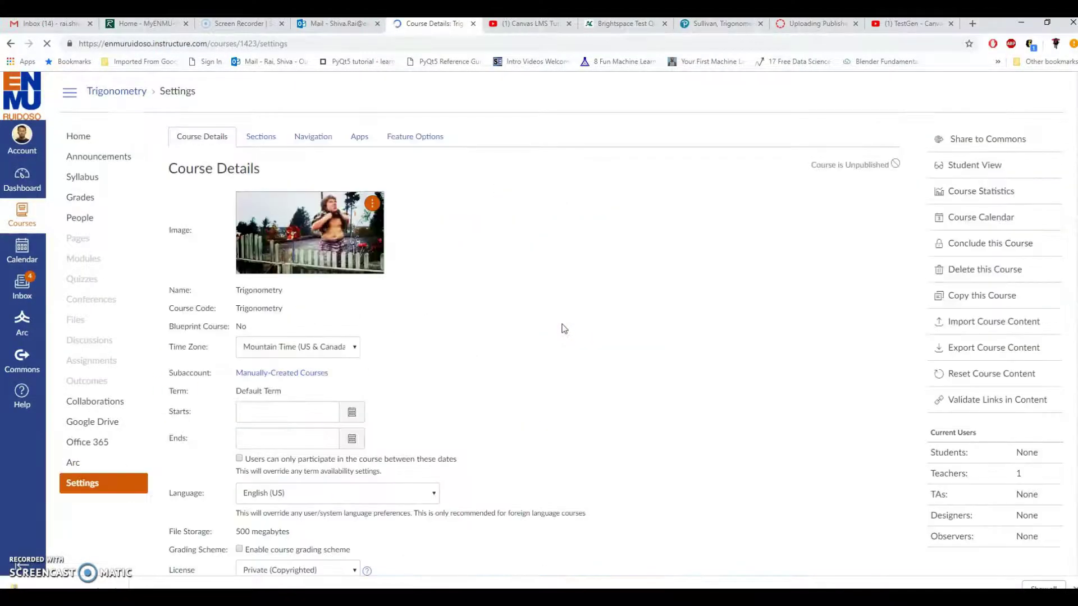
left_click(984, 321)
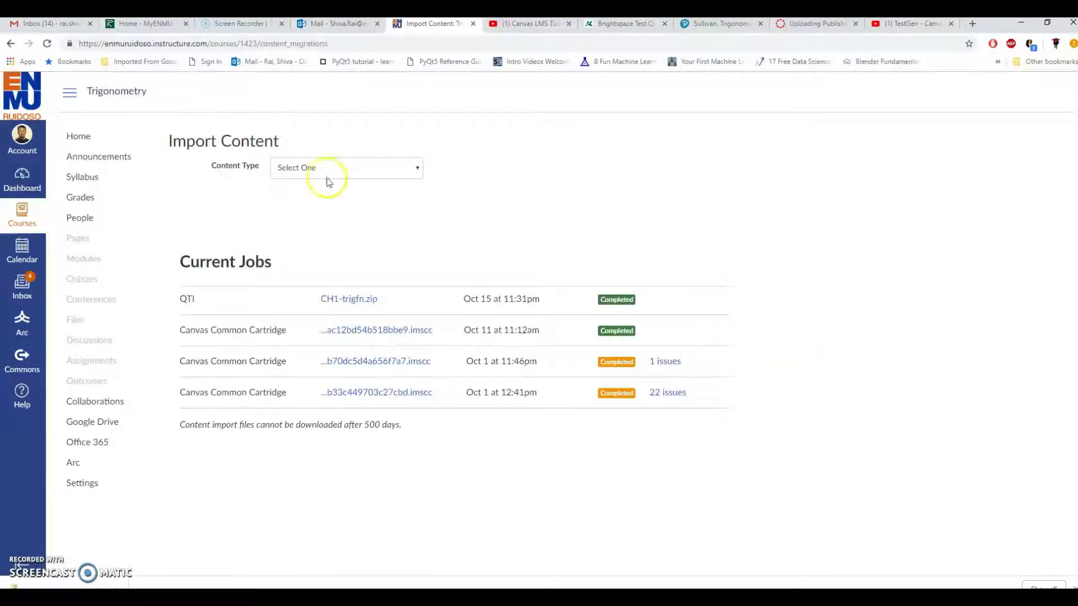
left_click(417, 169)
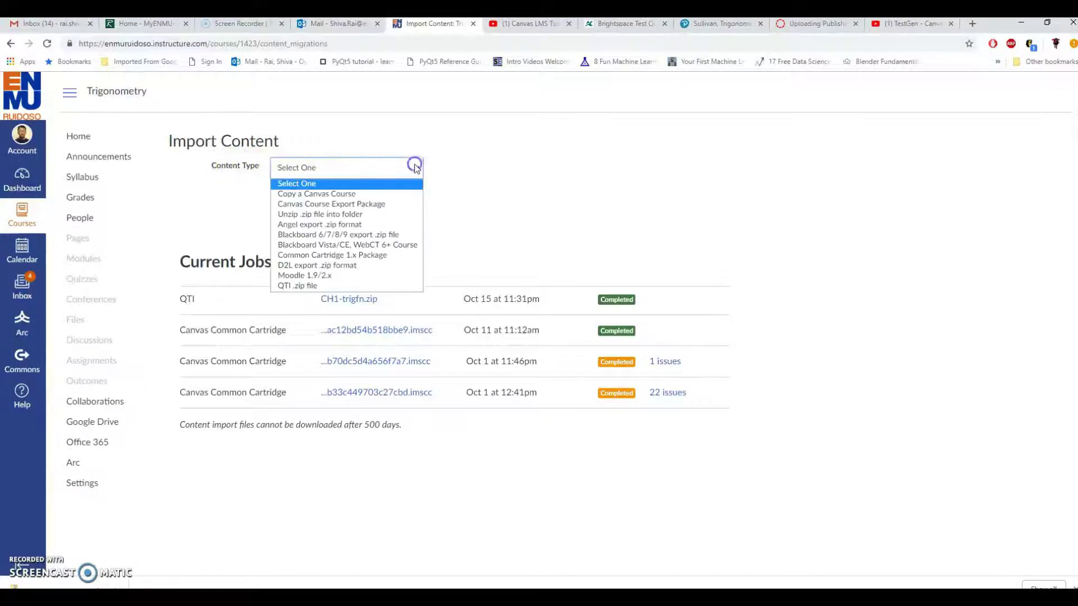
left_click(303, 286)
left_click(309, 200)
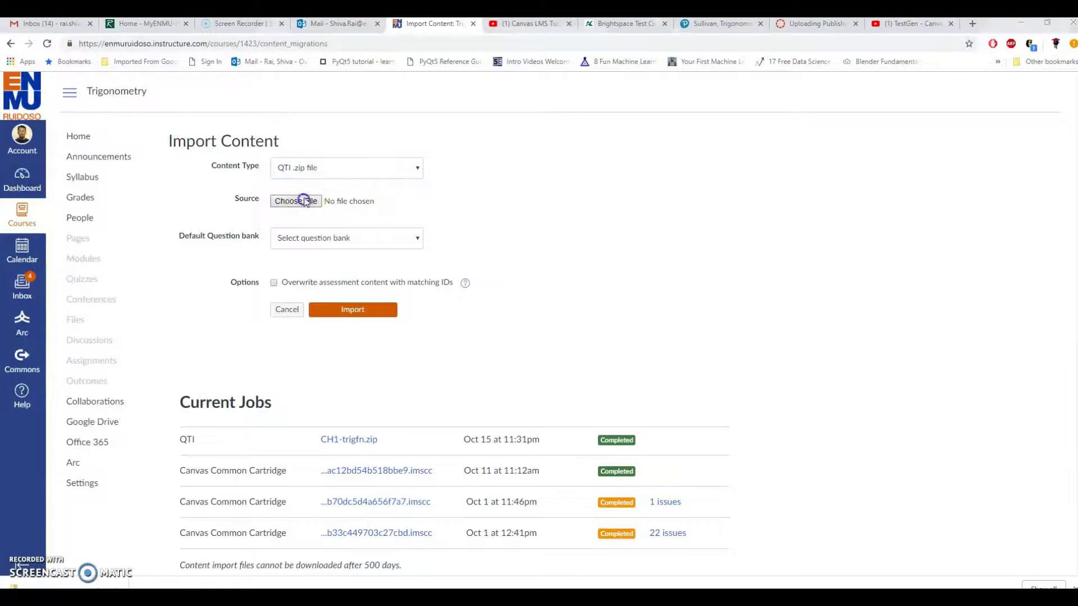
left_click(42, 99)
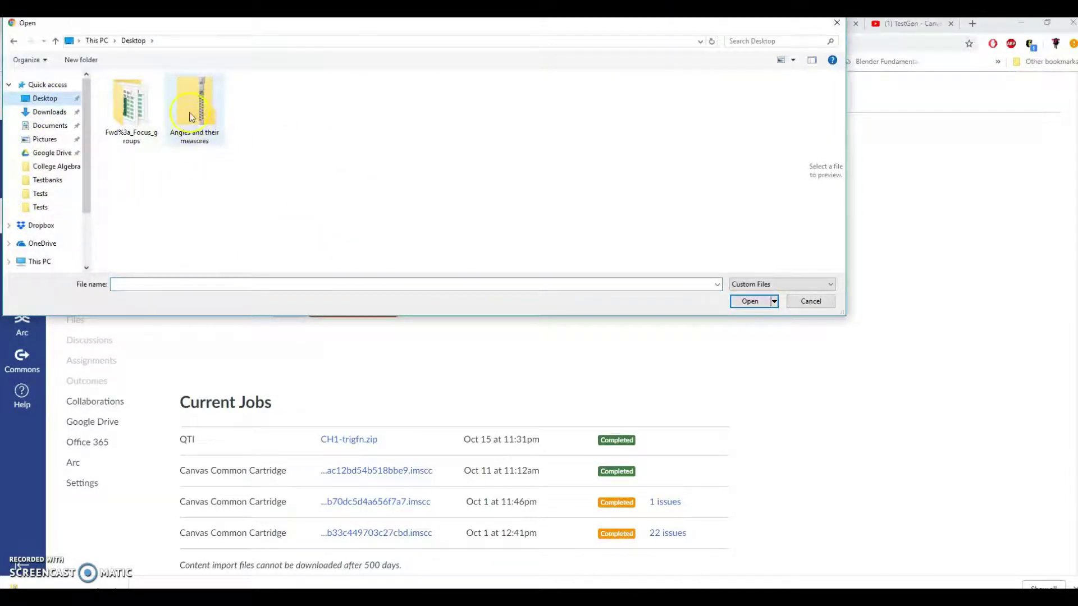
left_click(212, 140)
left_click(749, 302)
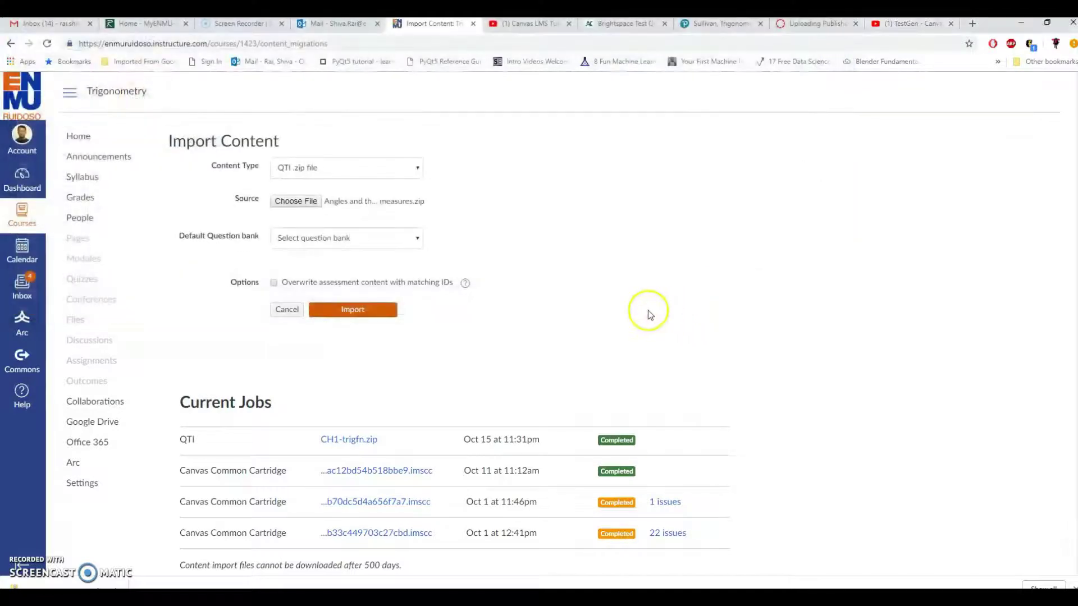
- Run the import into a new question bank named 'Angles and their measures'
left_click(344, 239)
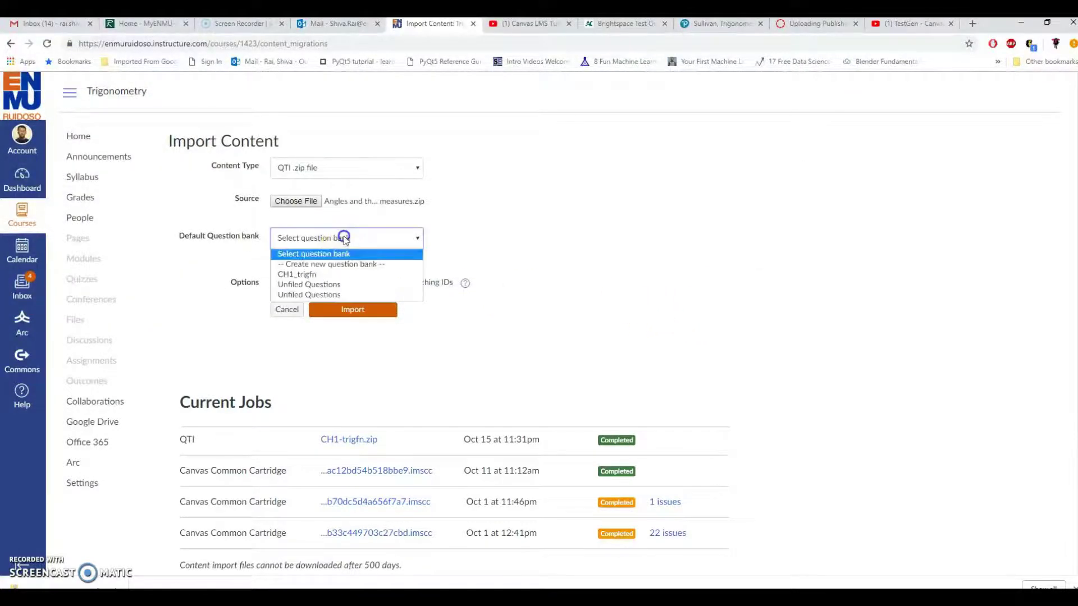
left_click(340, 264)
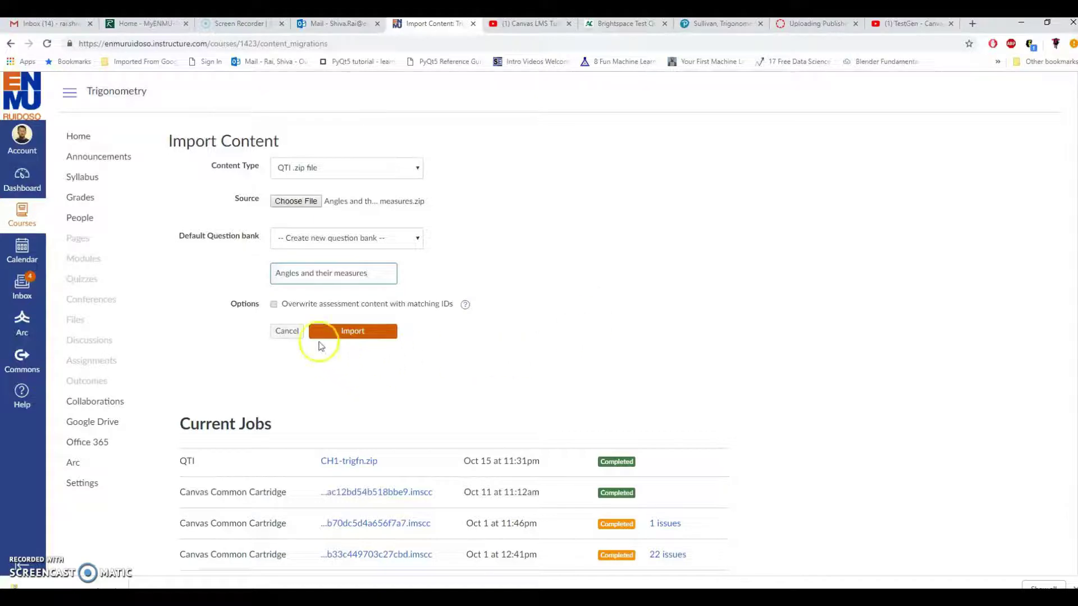
left_click(425, 355)
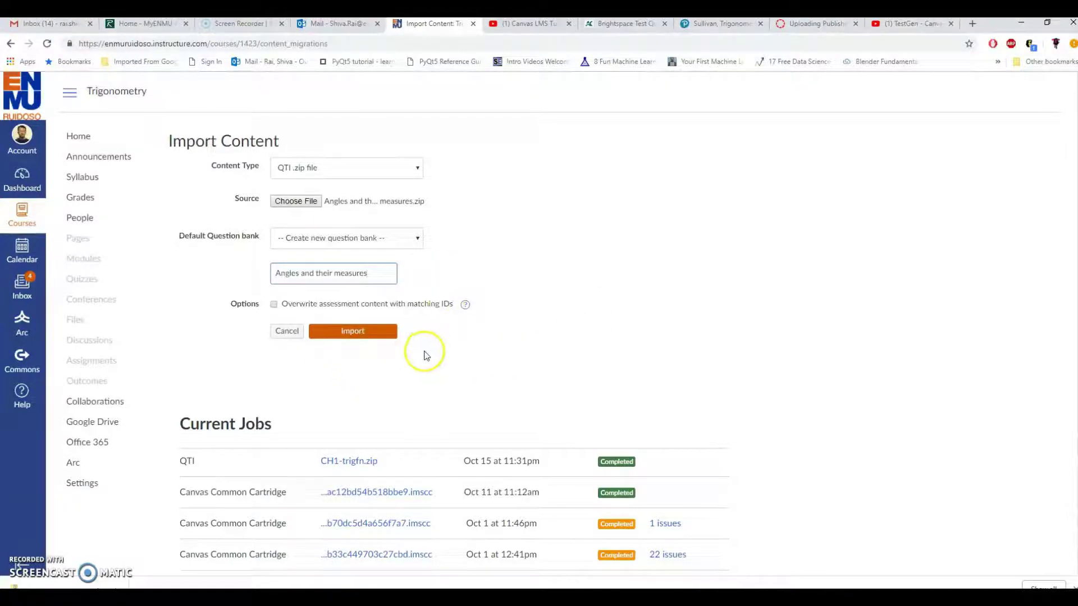
left_click(367, 333)
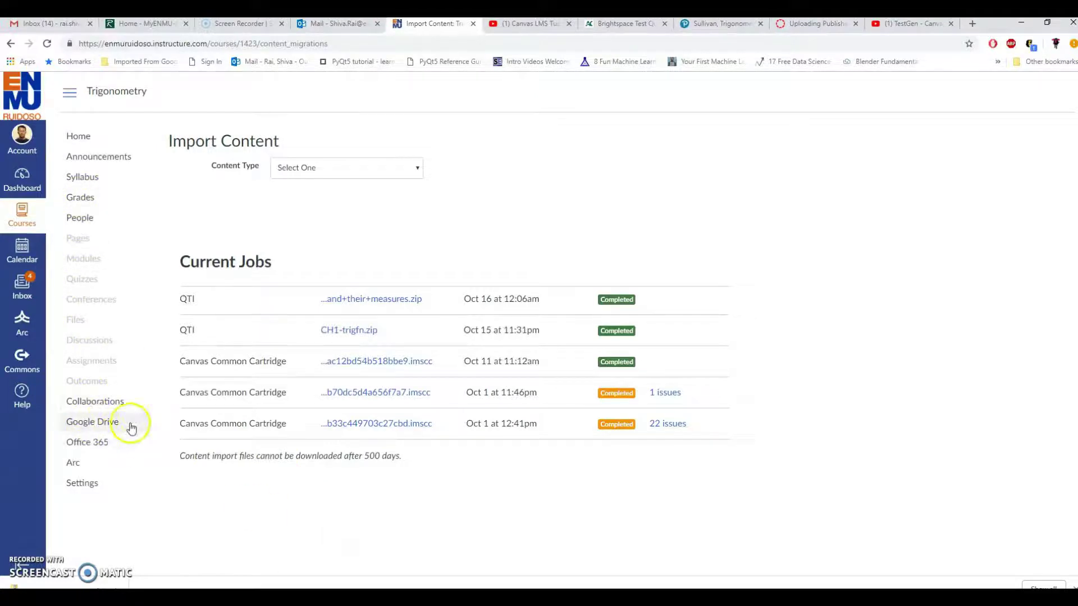
left_click(87, 261)
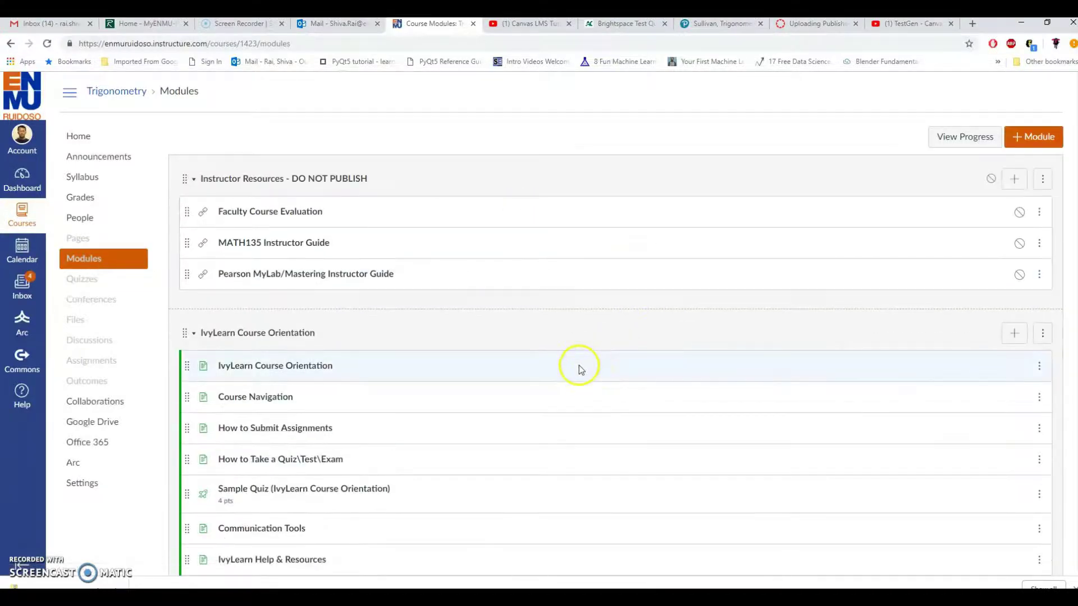
- Add a new Quiz item ([New Quiz]) to Module 01
scroll(592, 361, "down", 6)
scroll(596, 362, "down", 8)
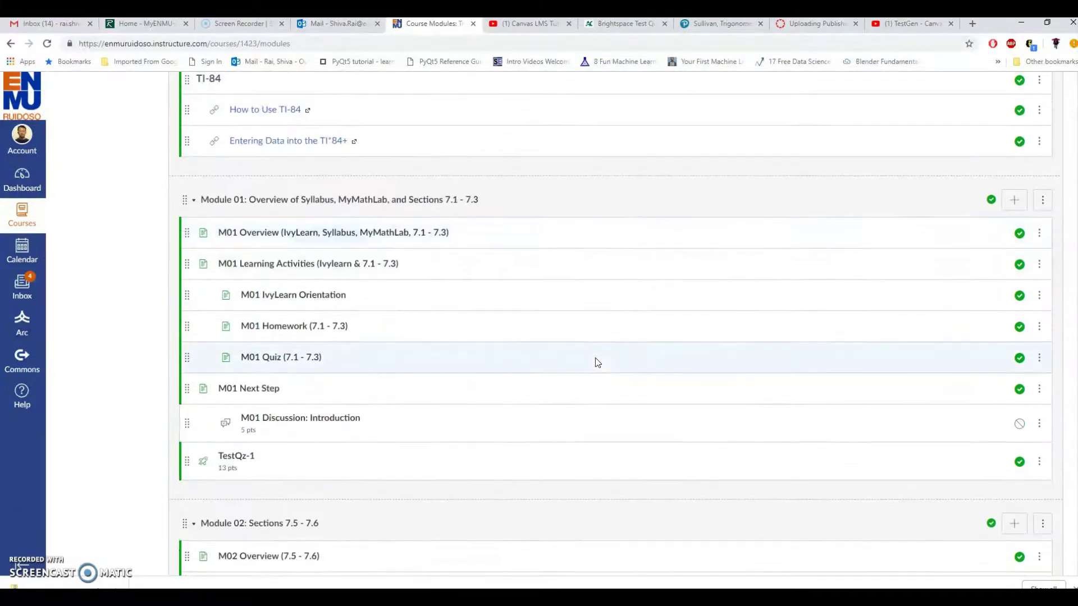
left_click(212, 207)
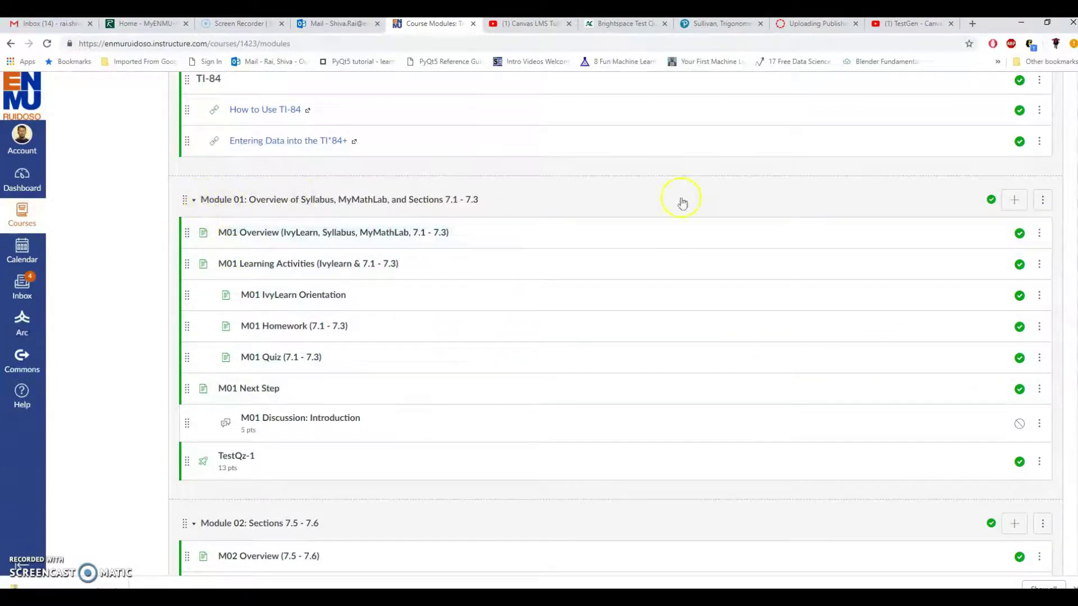
left_click(1015, 199)
left_click(397, 232)
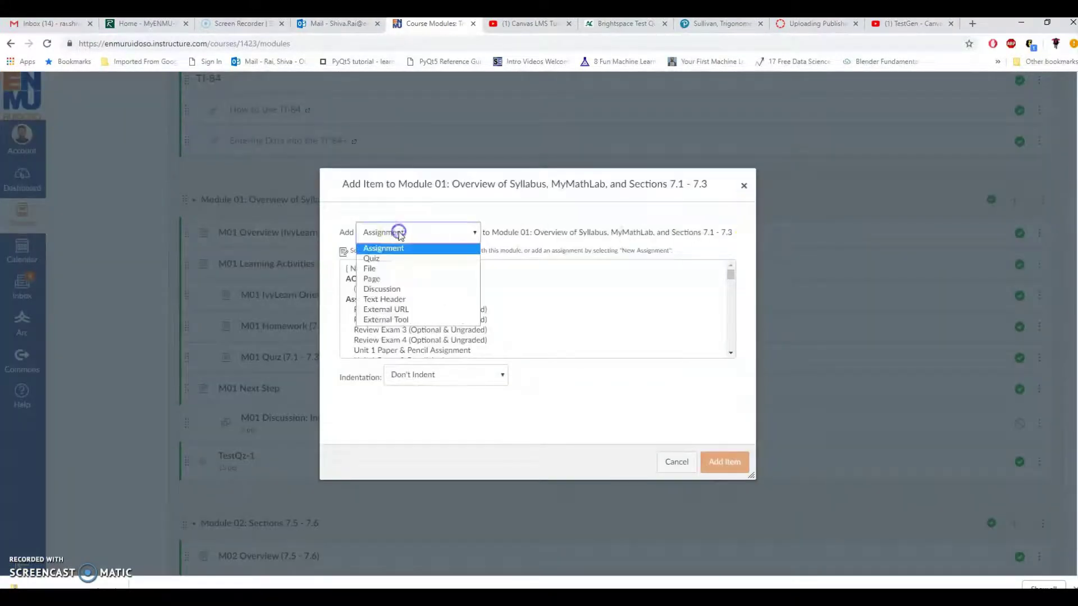
left_click(379, 259)
left_click(372, 268)
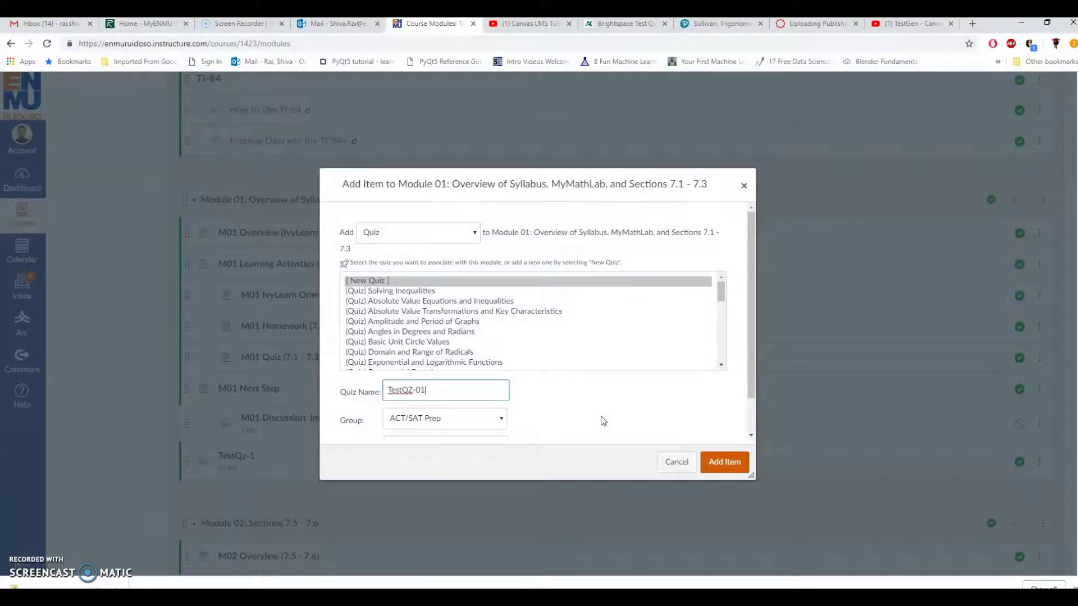
- Name the quiz TestQZ-01, place it in the Assignments group, and add it to the module
scroll(568, 402, "down", 1)
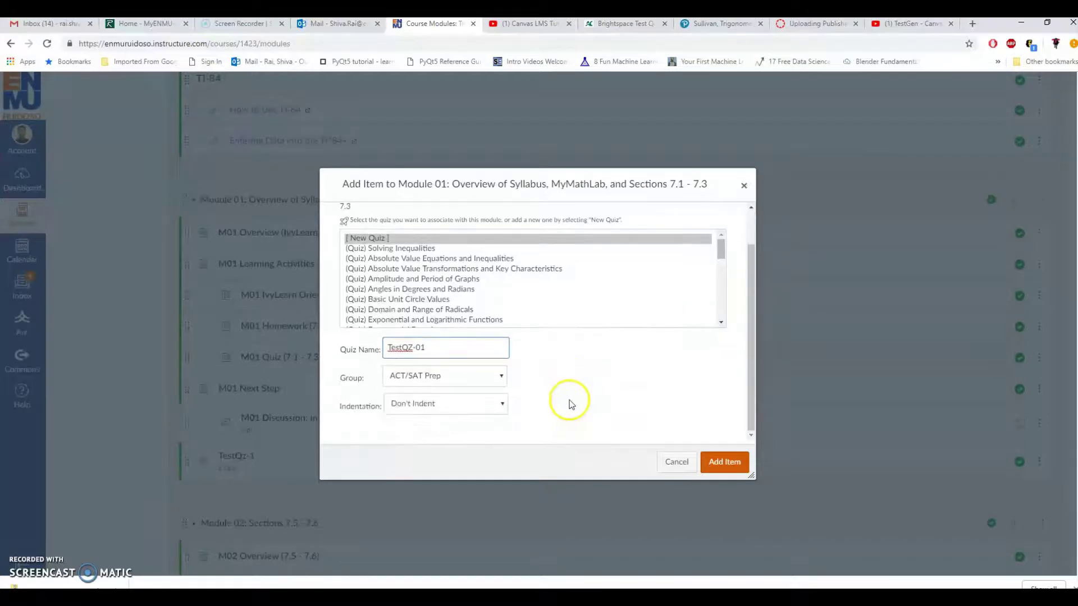
left_click(501, 378)
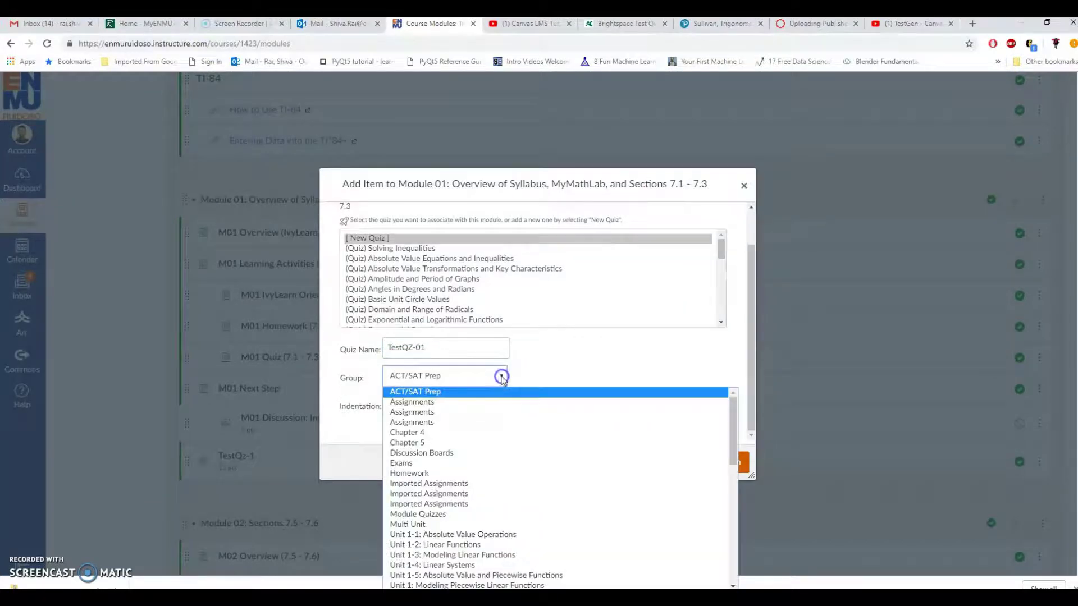
left_click(438, 403)
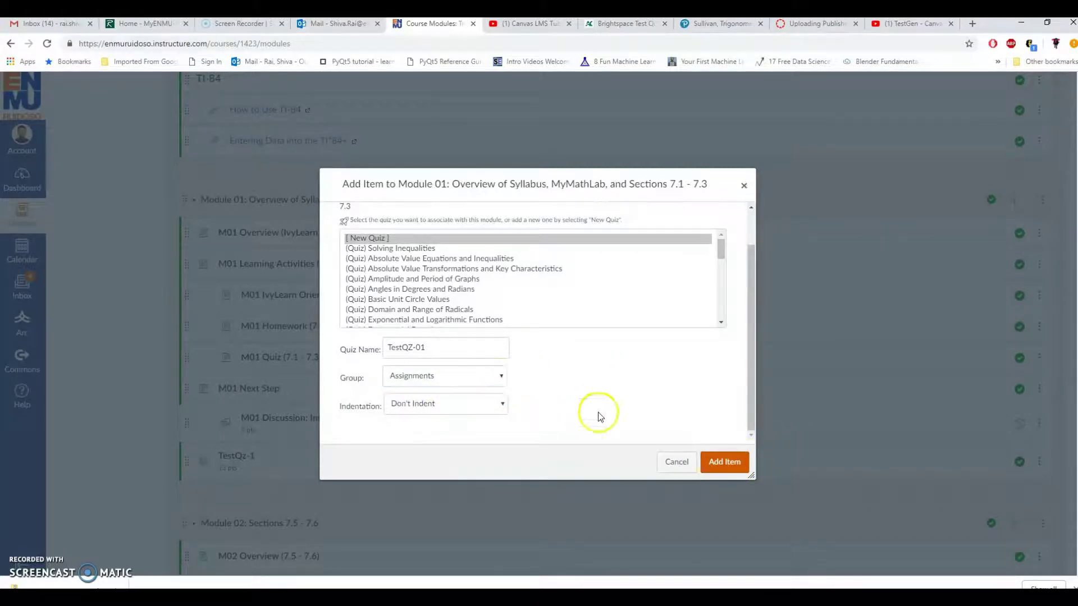
left_click(726, 464)
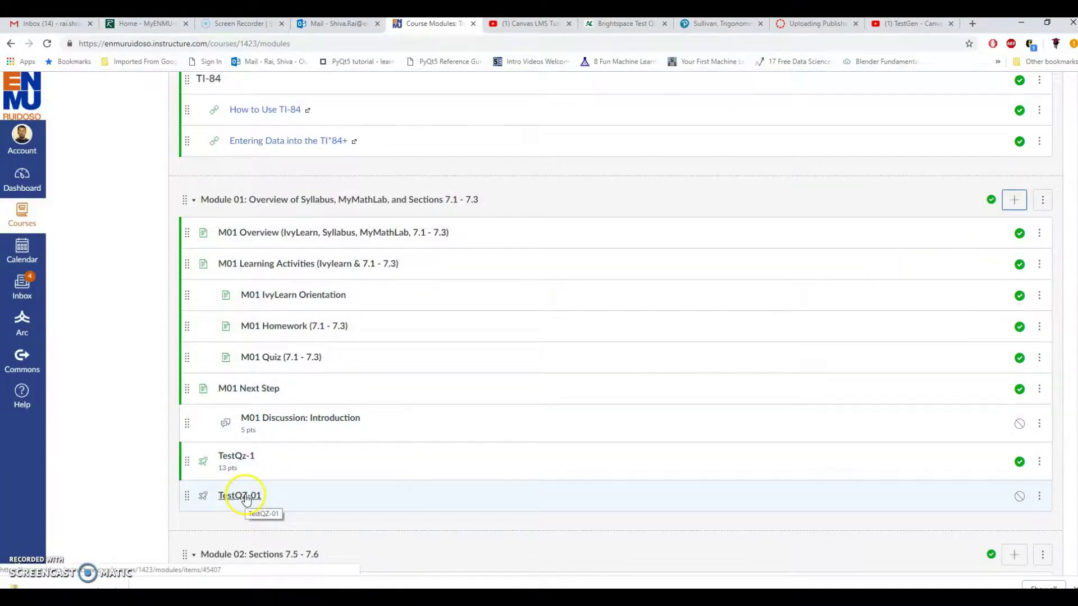
left_click(245, 496)
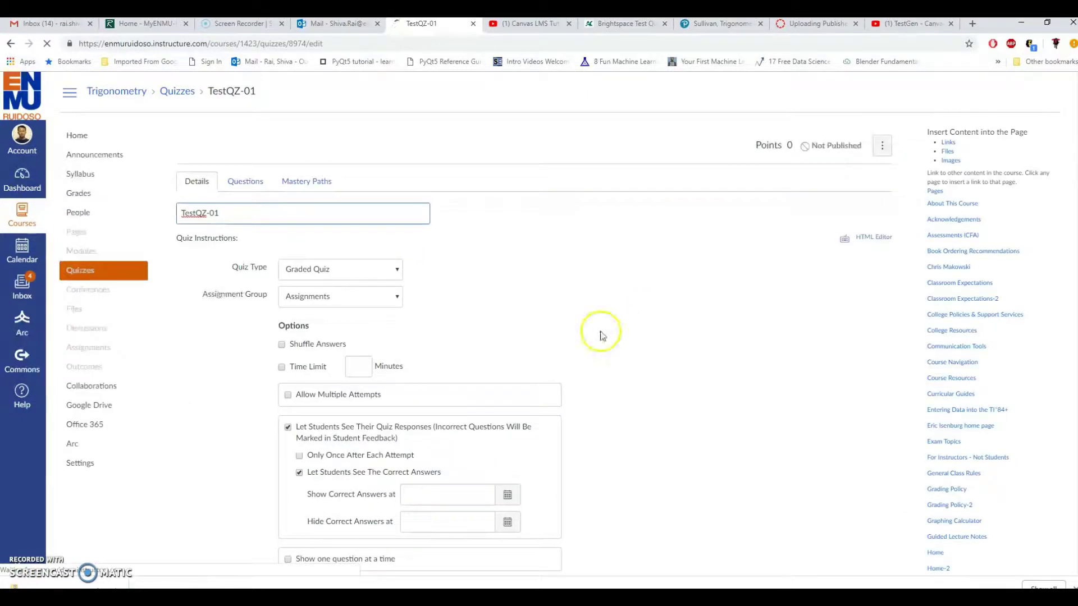
- Write the quiz instructions 'Put your instructions' and colour them red
left_click(265, 324)
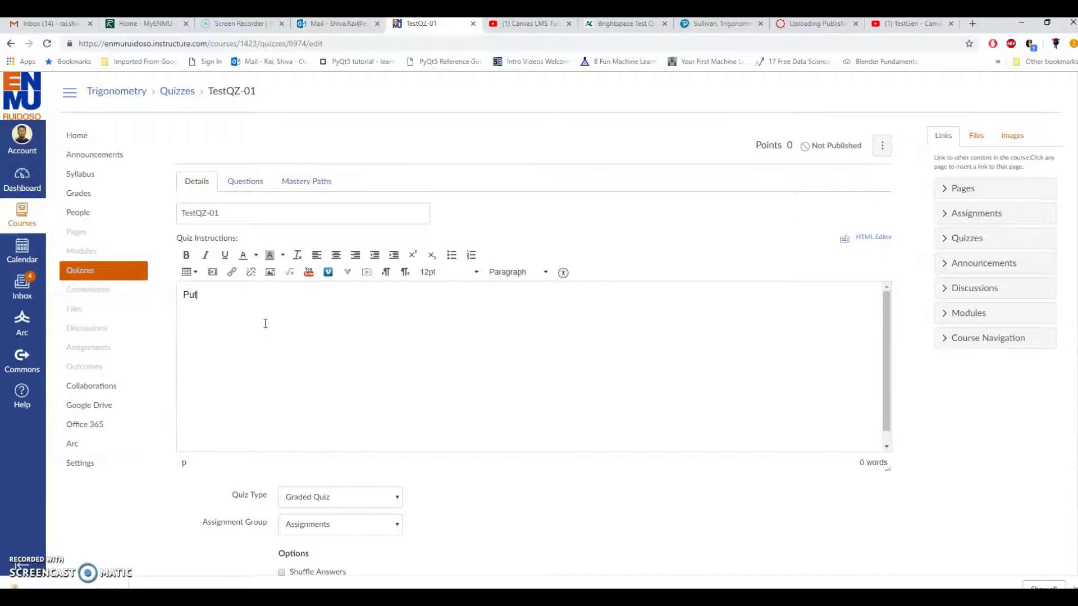
left_click_drag(267, 294, 168, 300)
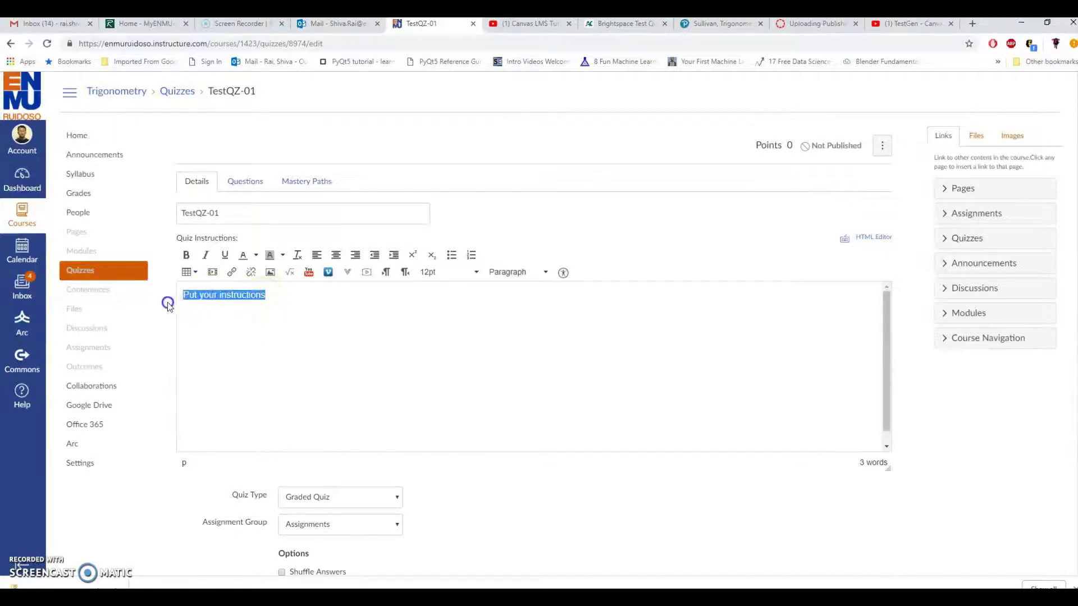
left_click(256, 256)
left_click(223, 293)
left_click(245, 181)
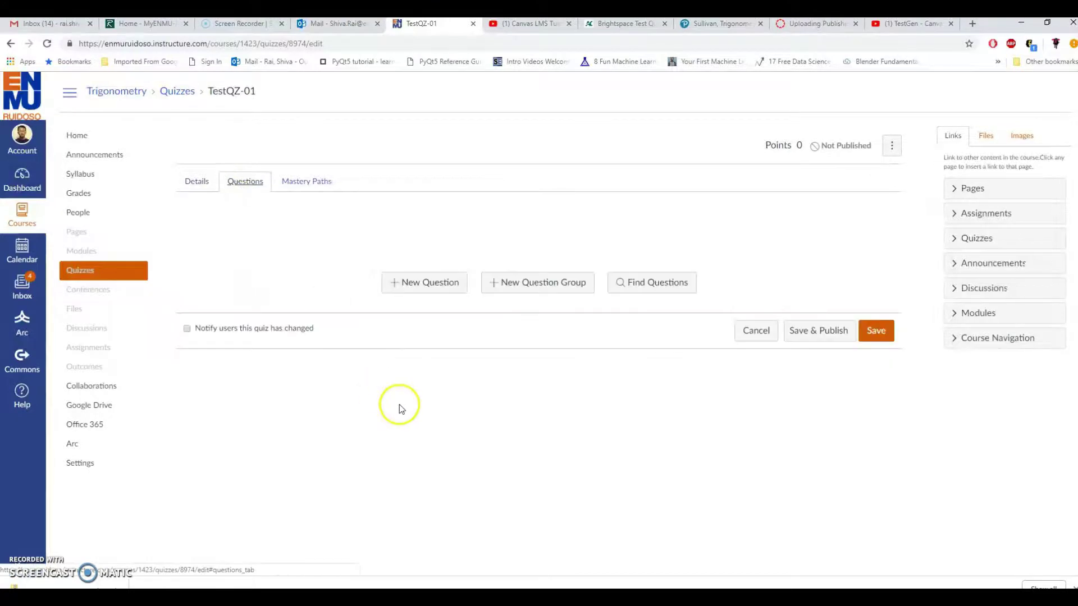
- Browse the 'Angles and their measures' bank in an enlarged finder and tick TRIG10 2.1.1-11
left_click(646, 281)
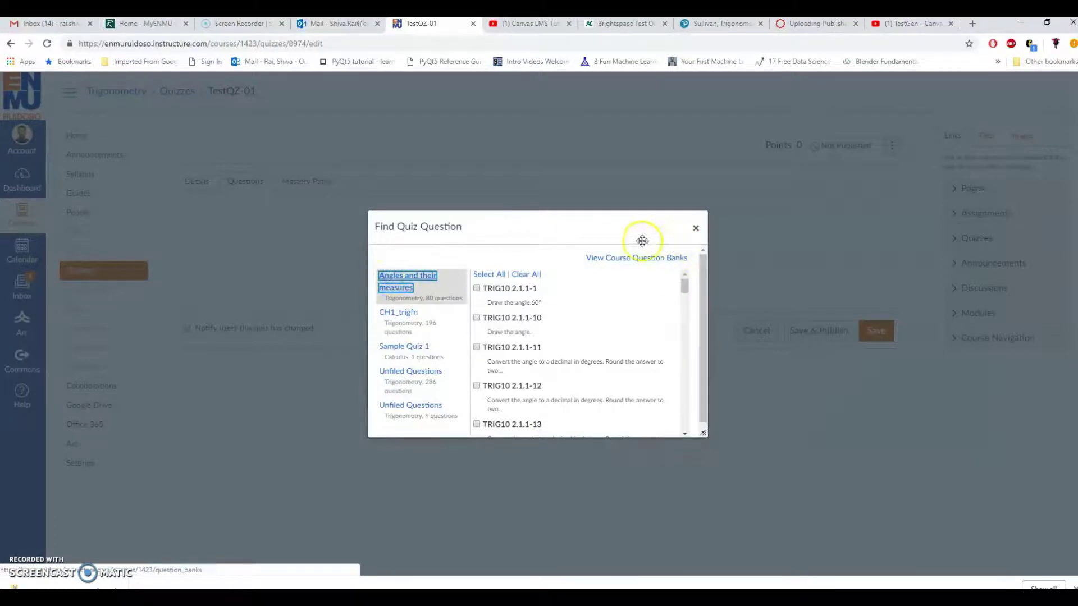
left_click_drag(623, 223, 569, 127)
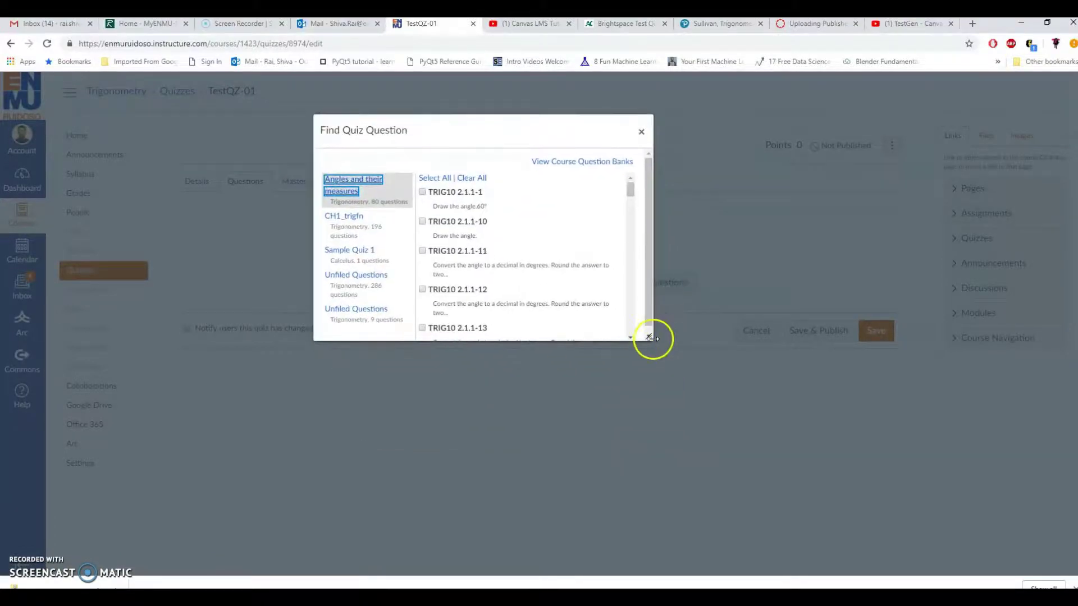
left_click_drag(650, 336, 976, 494)
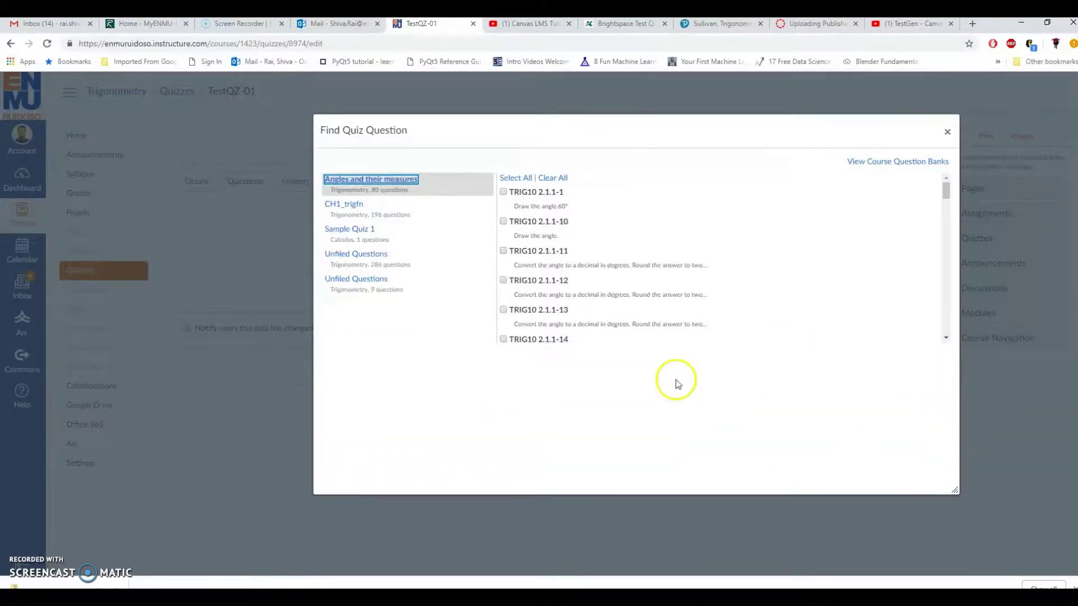
scroll(512, 210, "down", 1)
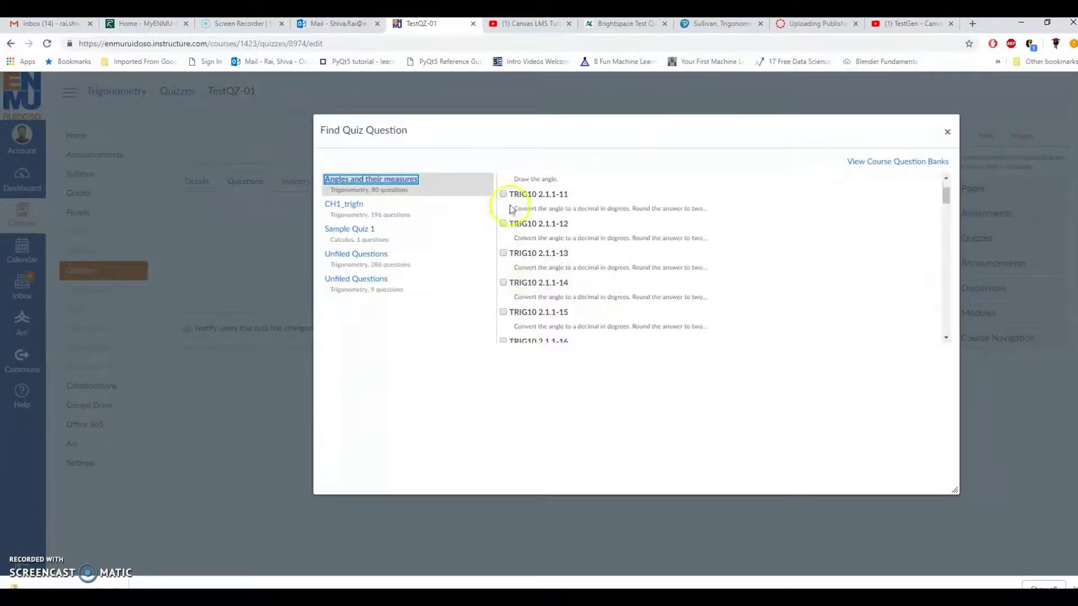
left_click(504, 194)
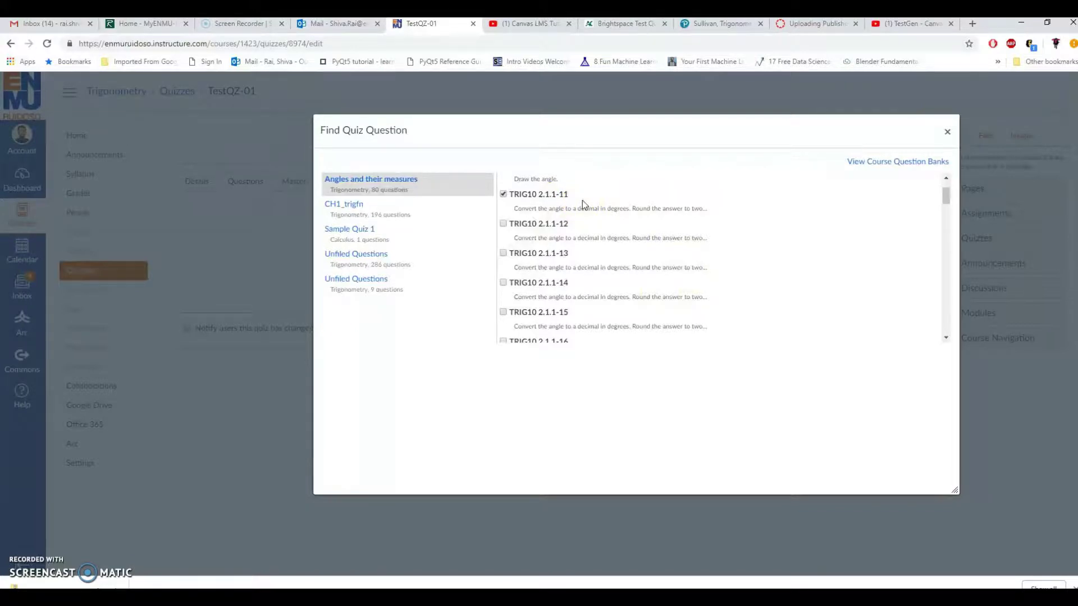
- Tick TRIG10 2.1.1-17, 2.1.1-18, 2.1.1-2, 2.1.2-10 and 2.1.2-11, loading more questions
left_click(596, 265)
scroll(595, 265, "down", 2)
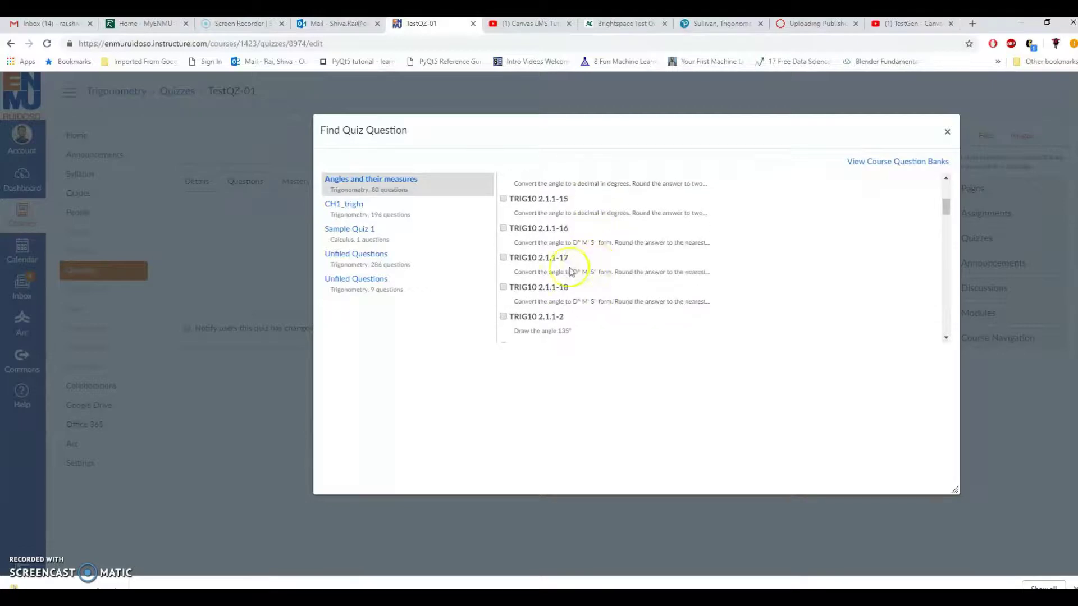
left_click(503, 259)
left_click(503, 286)
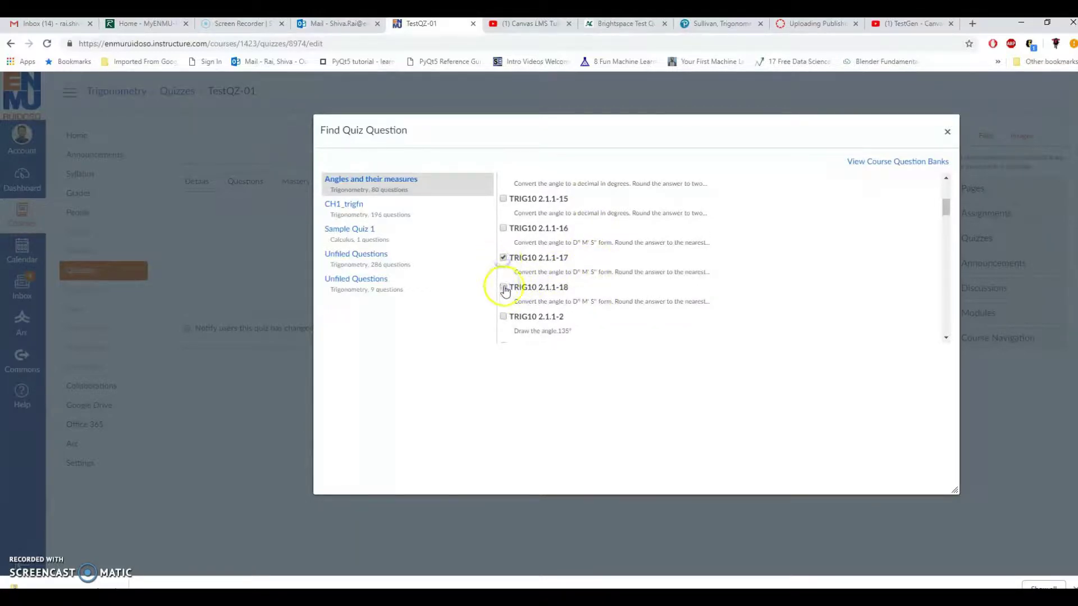
left_click(503, 316)
scroll(628, 307, "down", 1)
scroll(629, 308, "down", 2)
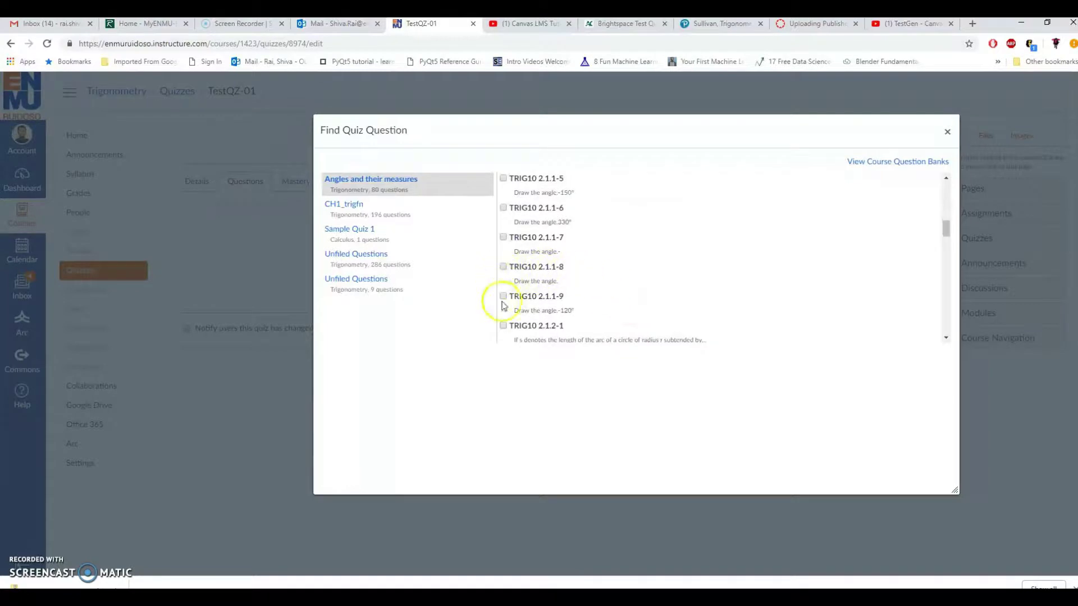
scroll(676, 294, "down", 3)
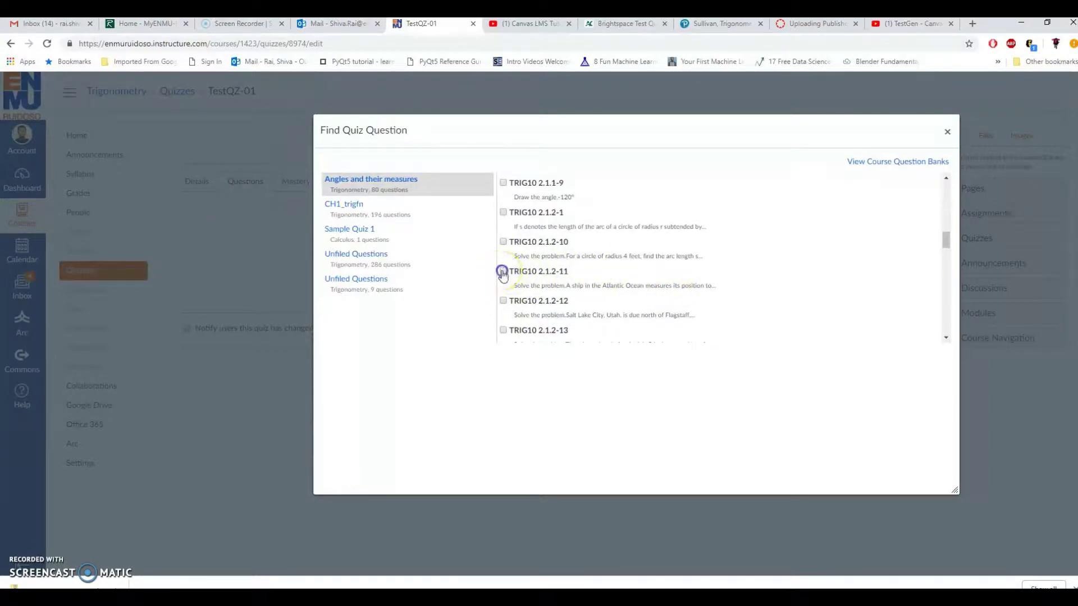
left_click(503, 273)
scroll(650, 284, "down", 2)
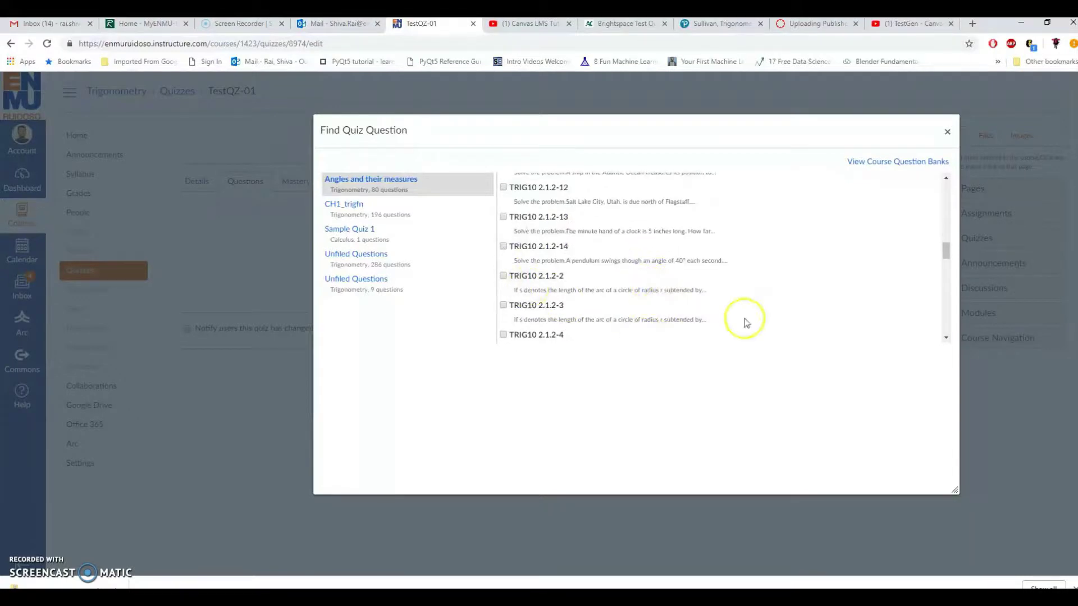
left_click_drag(946, 251, 947, 332)
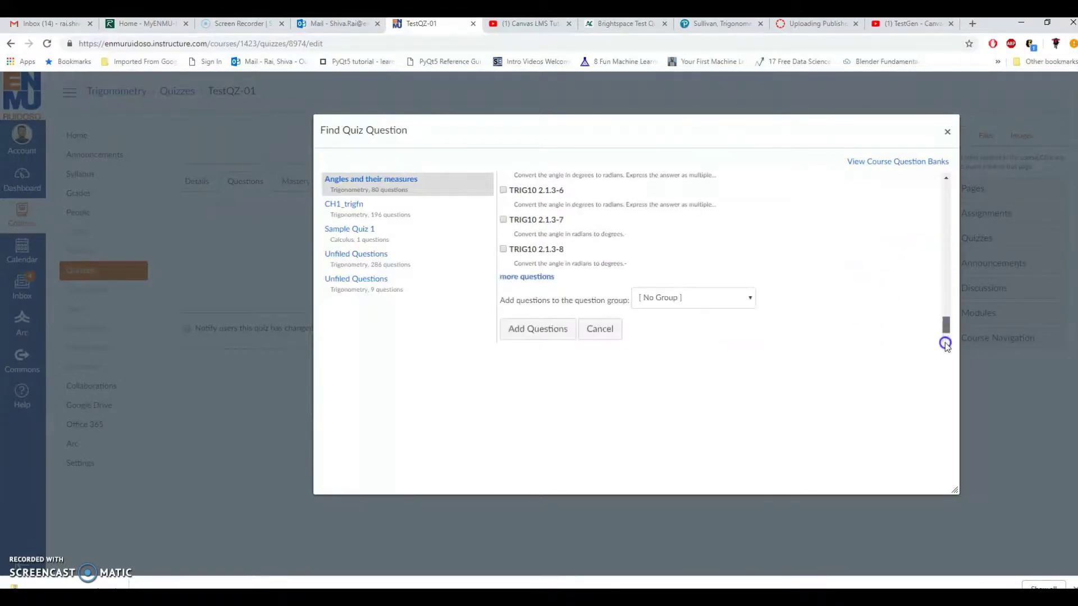
left_click(542, 278)
scroll(712, 267, "down", 5)
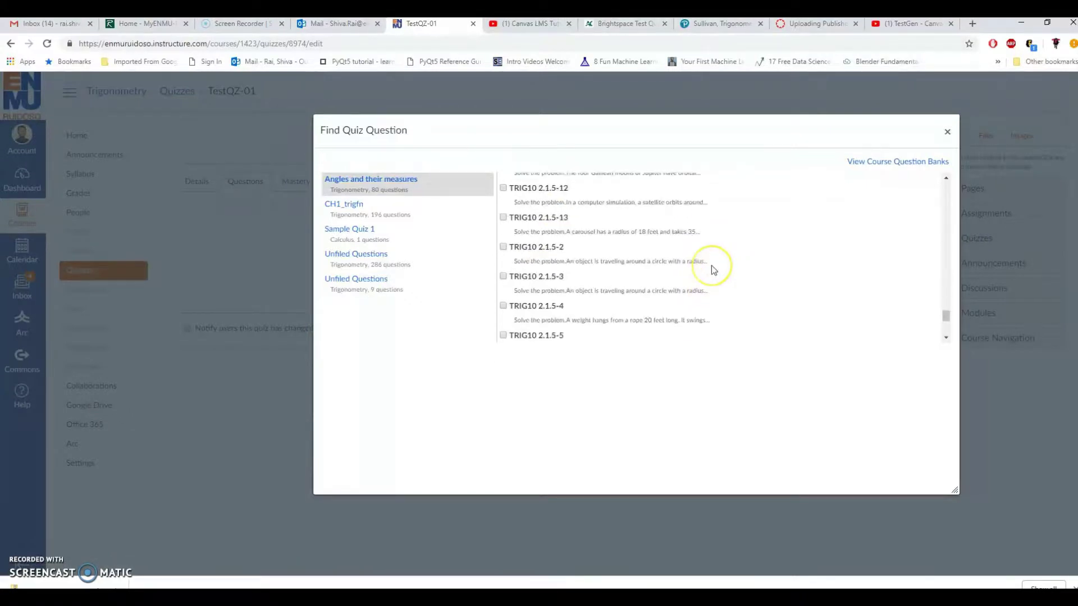
scroll(712, 265, "down", 3)
- Add the six checked questions (6 points) to TestQZ-01, then Save & Publish it
left_click(538, 328)
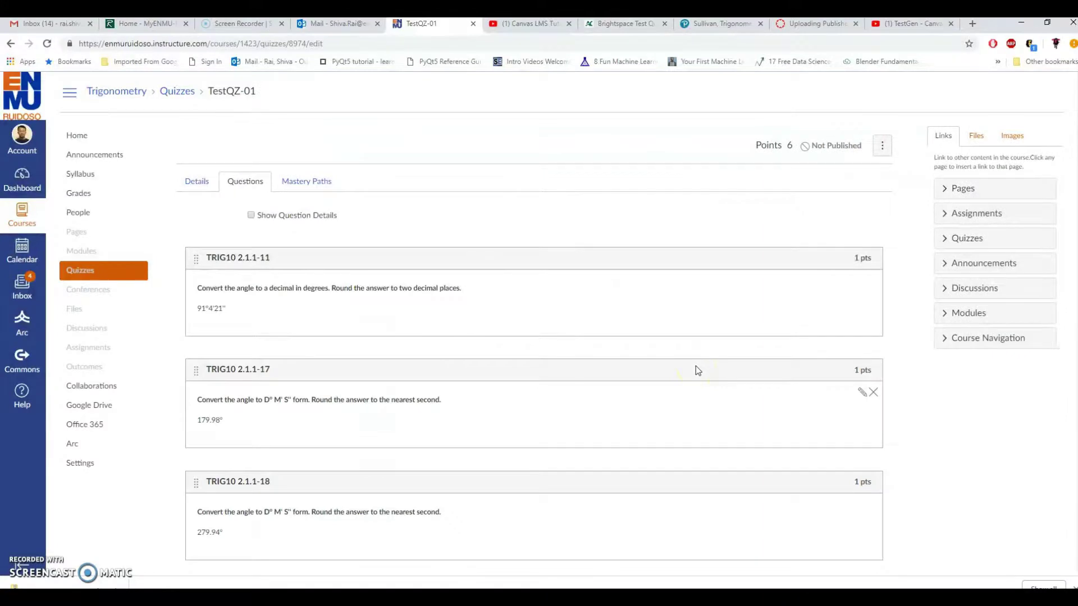
scroll(696, 366, "down", 10)
scroll(704, 366, "up", 7)
scroll(705, 365, "up", 2)
scroll(704, 365, "down", 8)
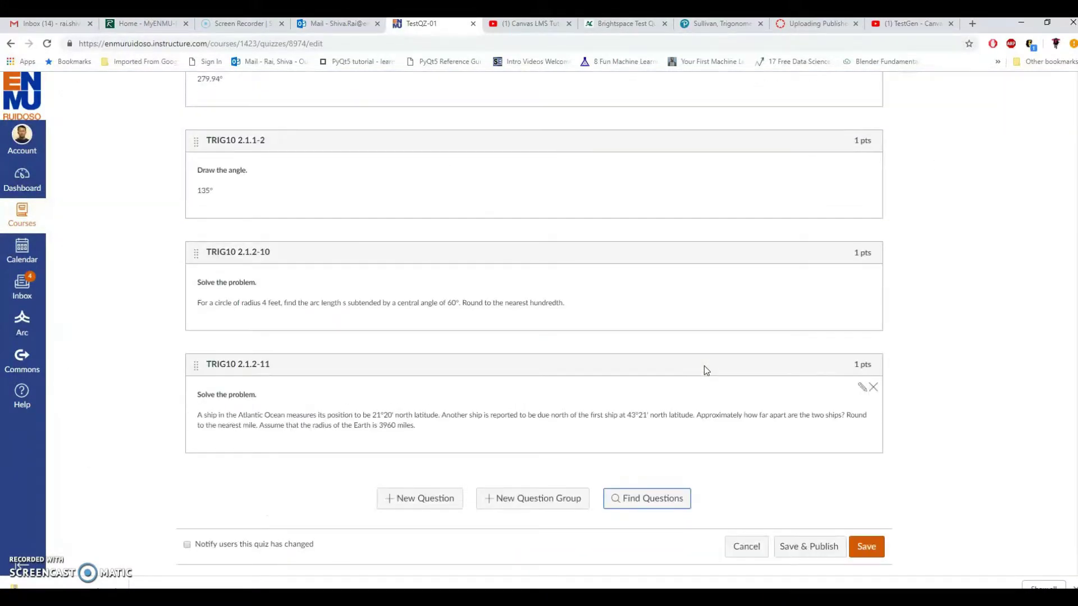
left_click(810, 553)
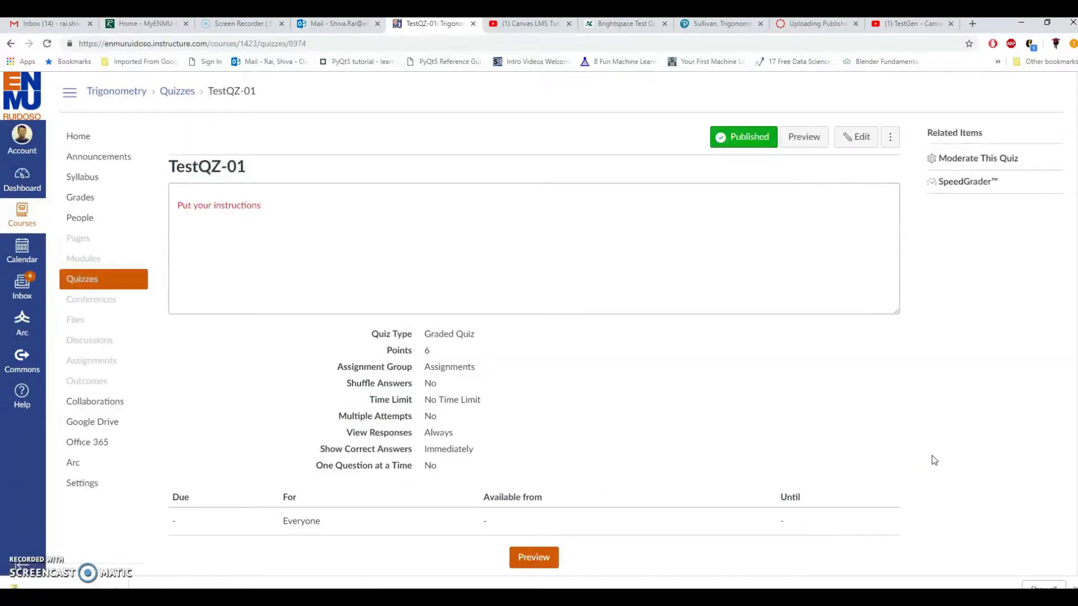
scroll(786, 458, "down", 2)
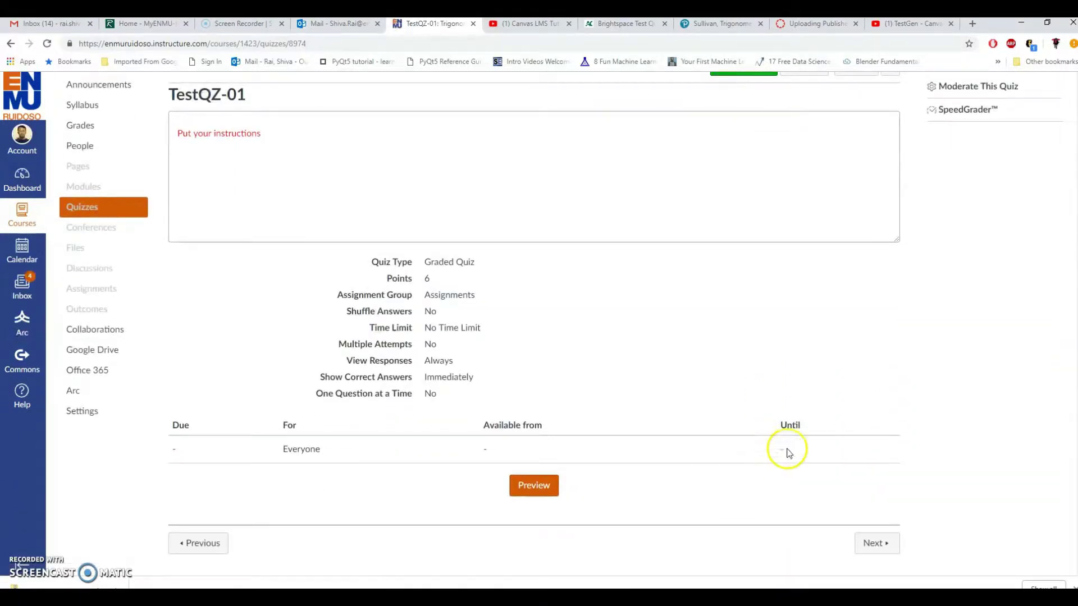
scroll(935, 416, "up", 2)
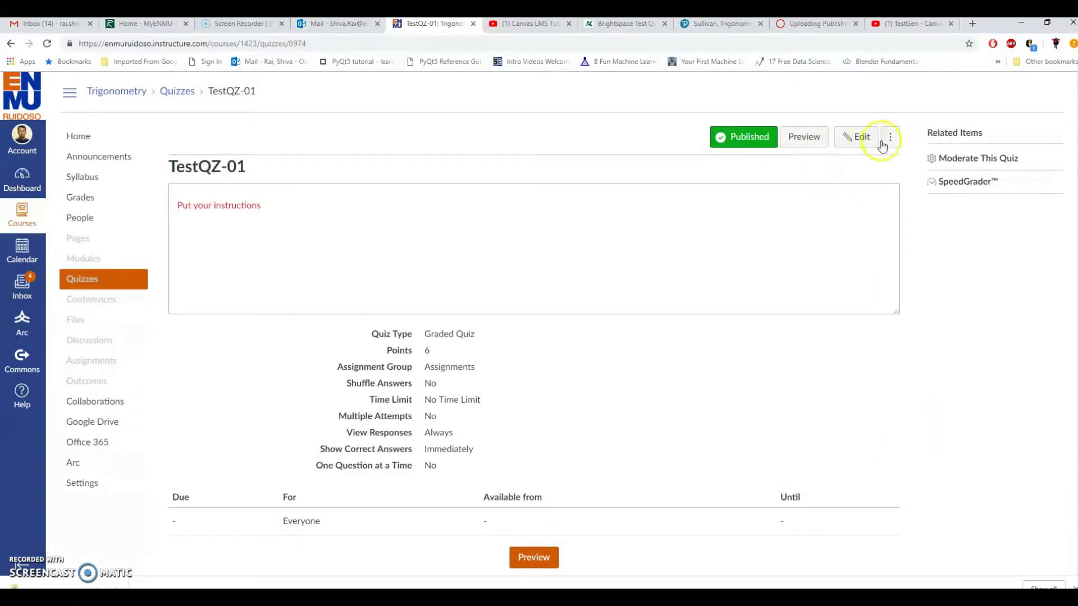
left_click(852, 140)
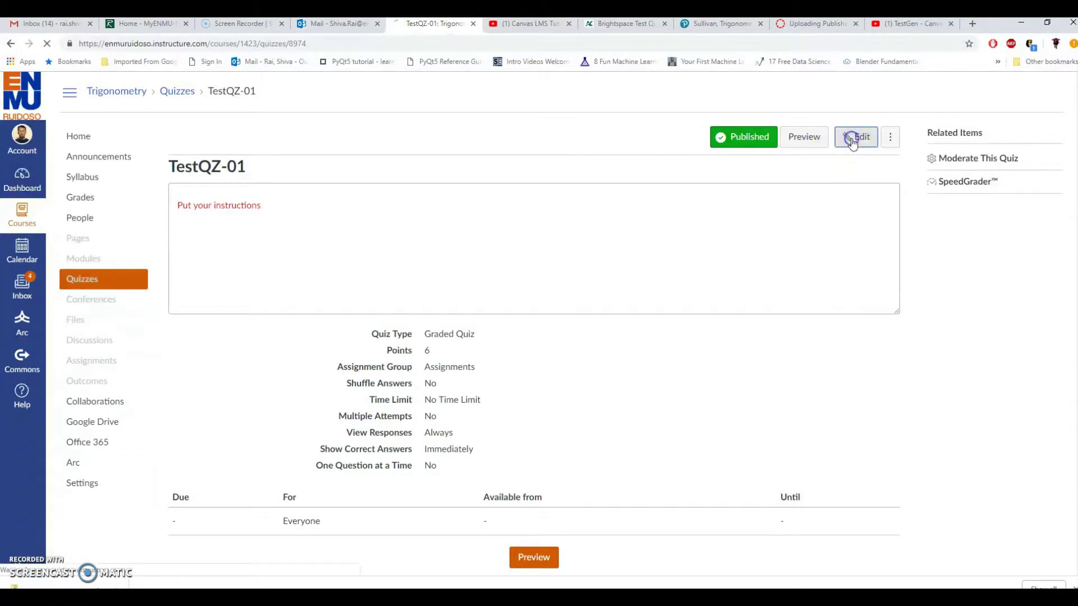
scroll(713, 339, "down", 6)
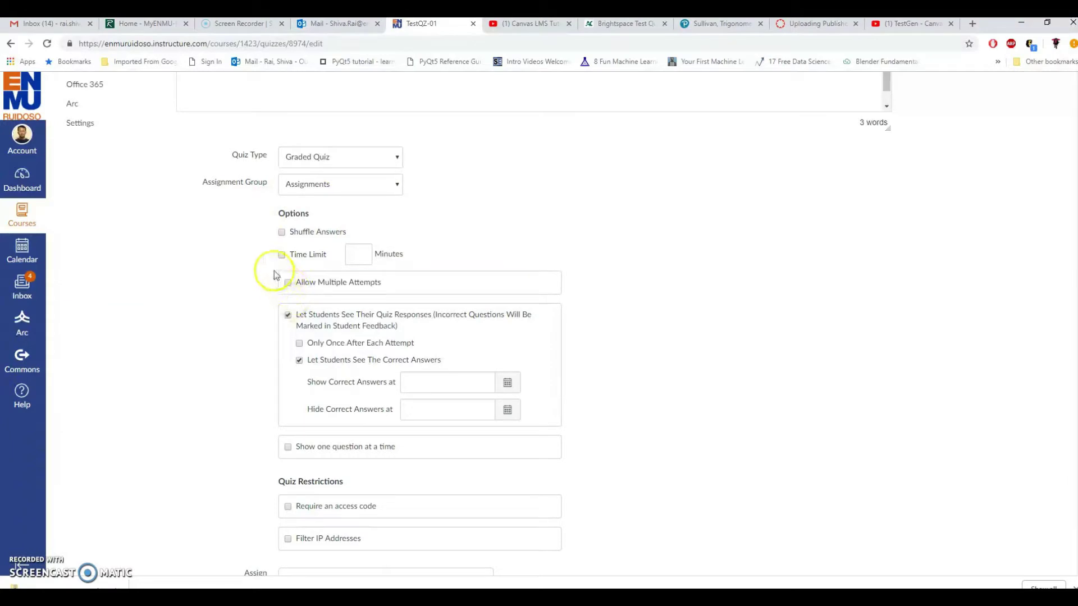
scroll(236, 306, "down", 3)
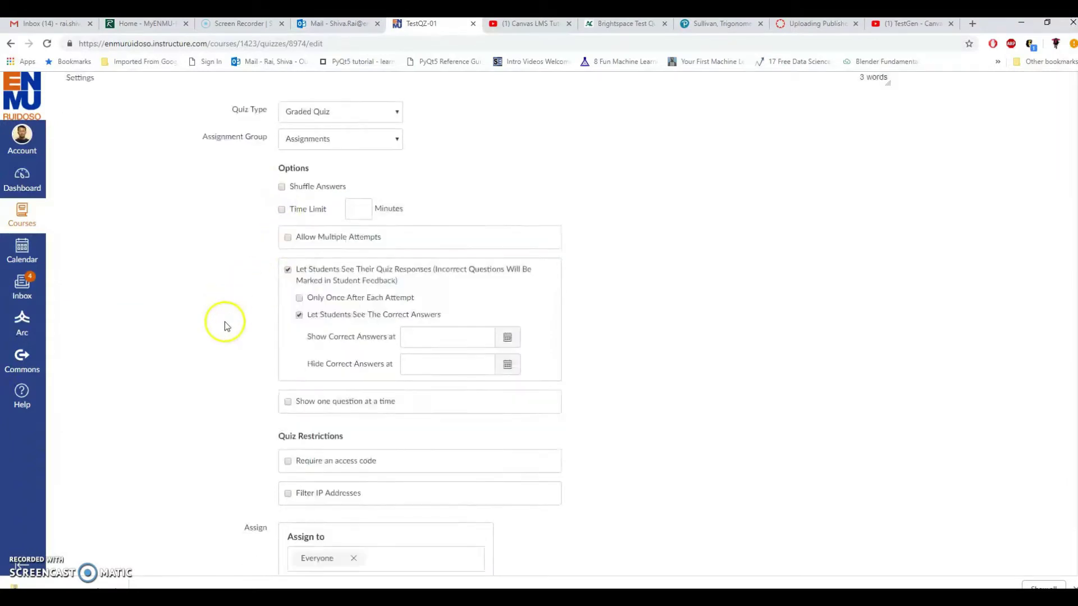
scroll(227, 358, "down", 2)
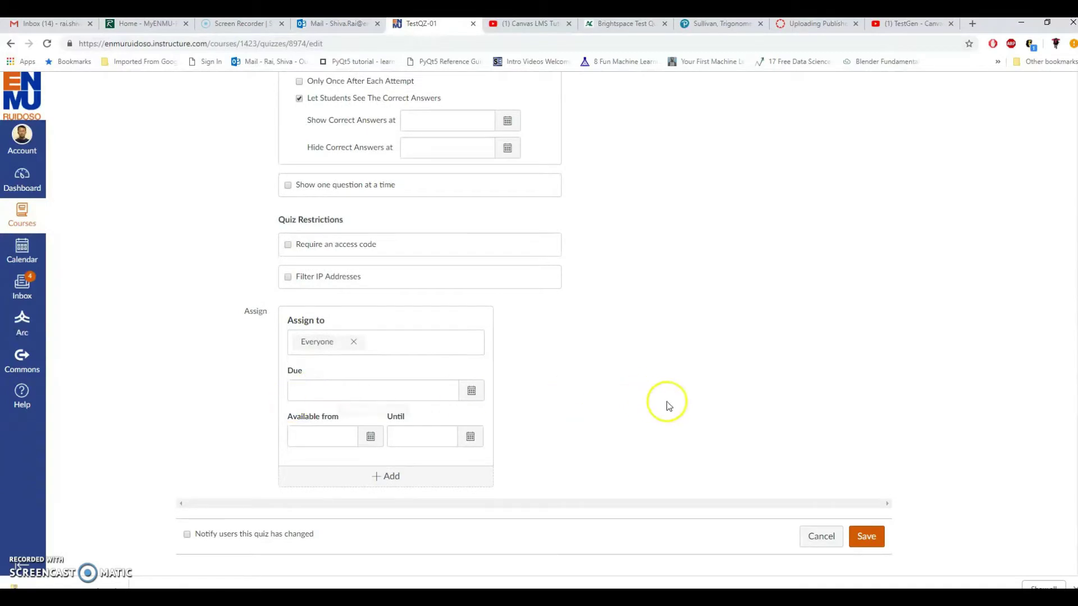
left_click(824, 535)
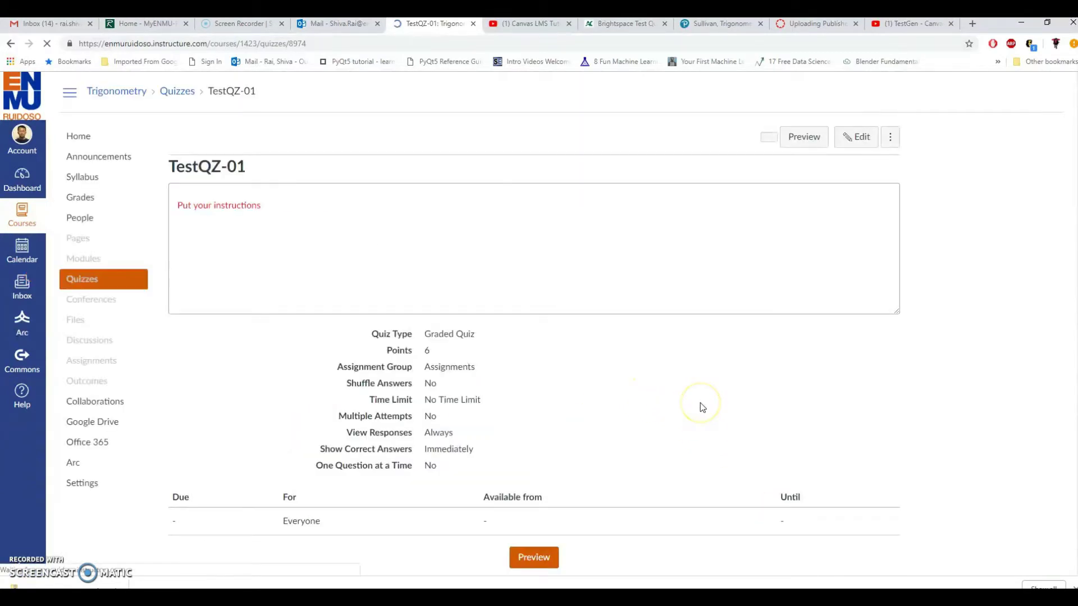
- Preview TestQZ-01 and scroll through Questions 1–6 down to the Submit Quiz bar
left_click(534, 485)
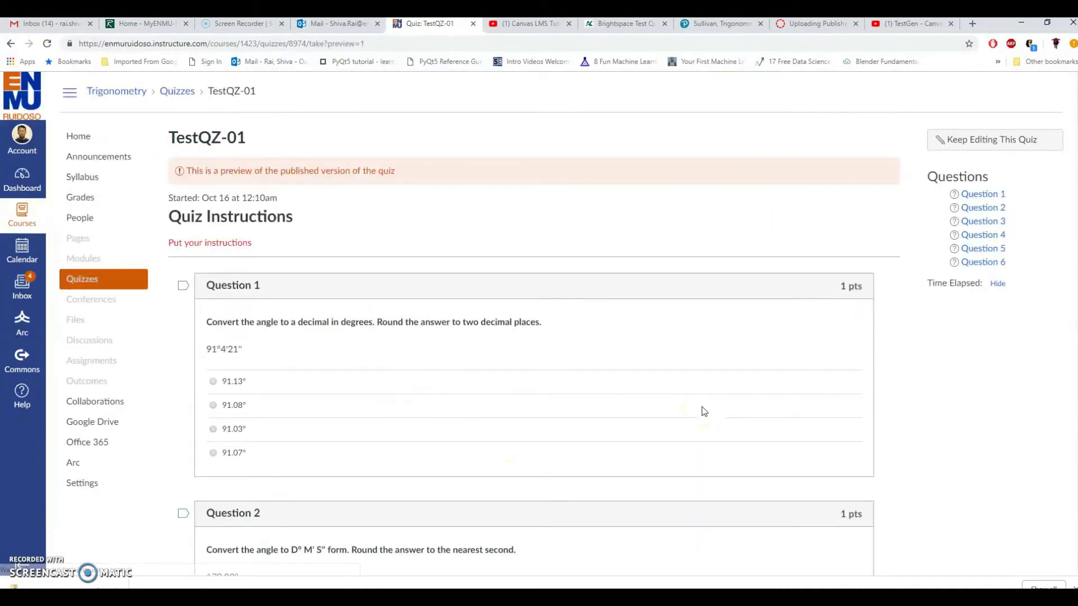
scroll(507, 358, "down", 4)
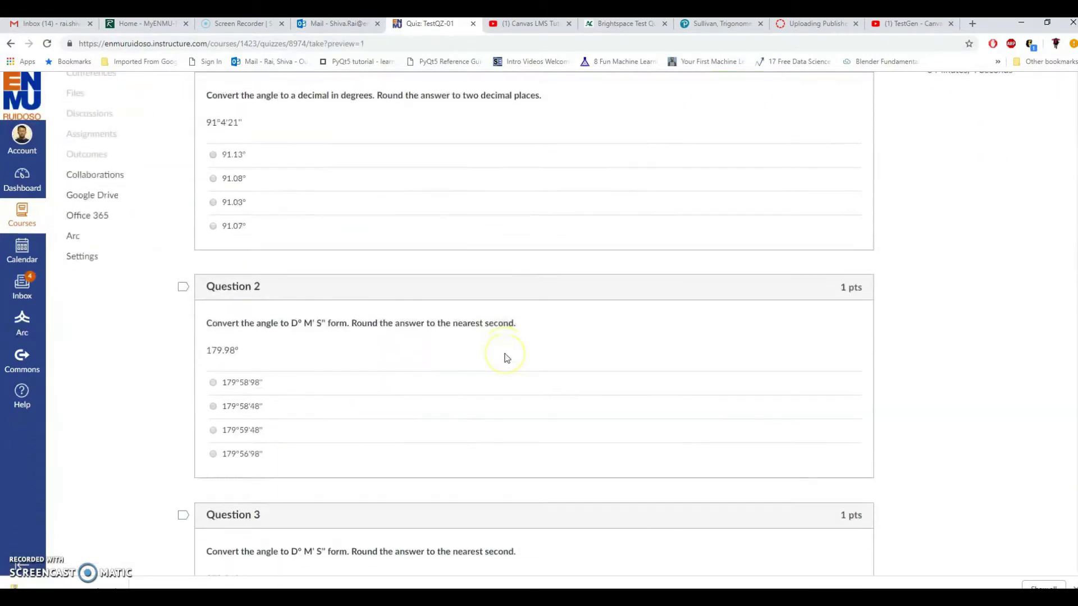
scroll(507, 358, "up", 2)
left_click(240, 246)
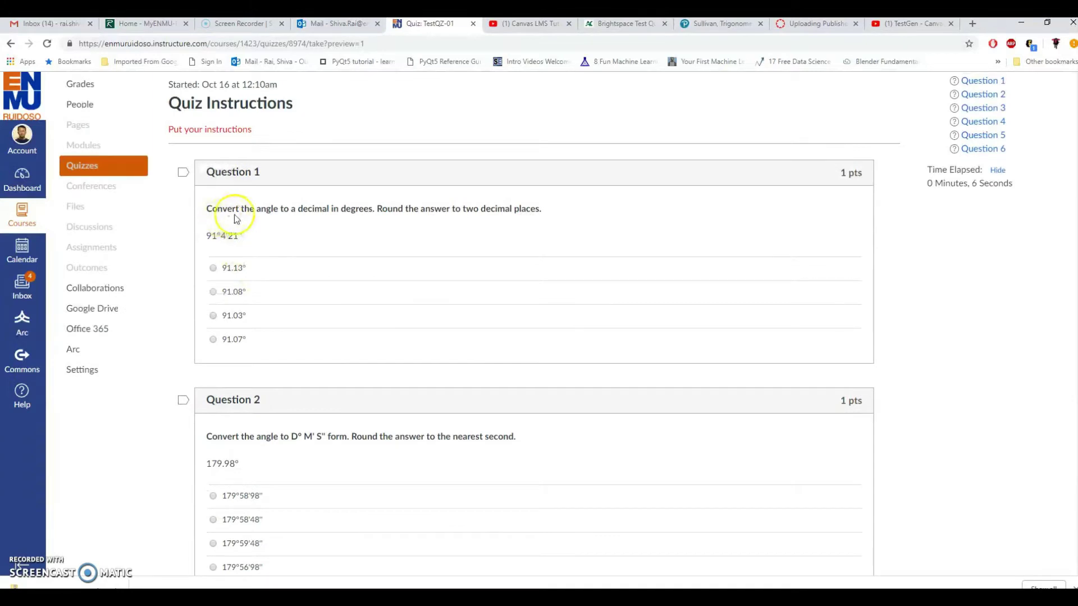
scroll(351, 362, "down", 3)
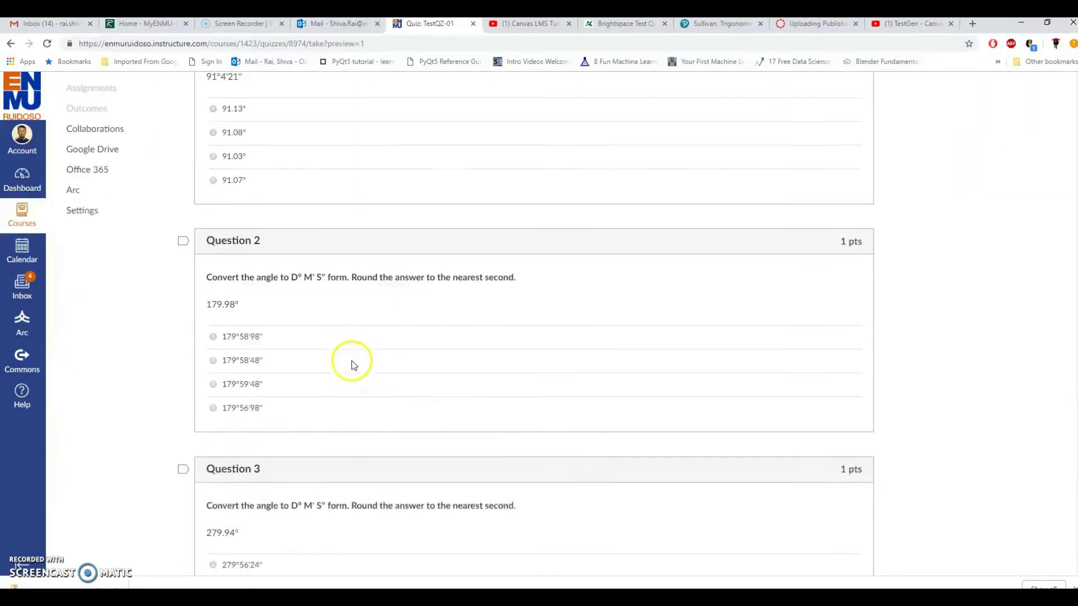
scroll(335, 356, "down", 4)
scroll(337, 292, "down", 4)
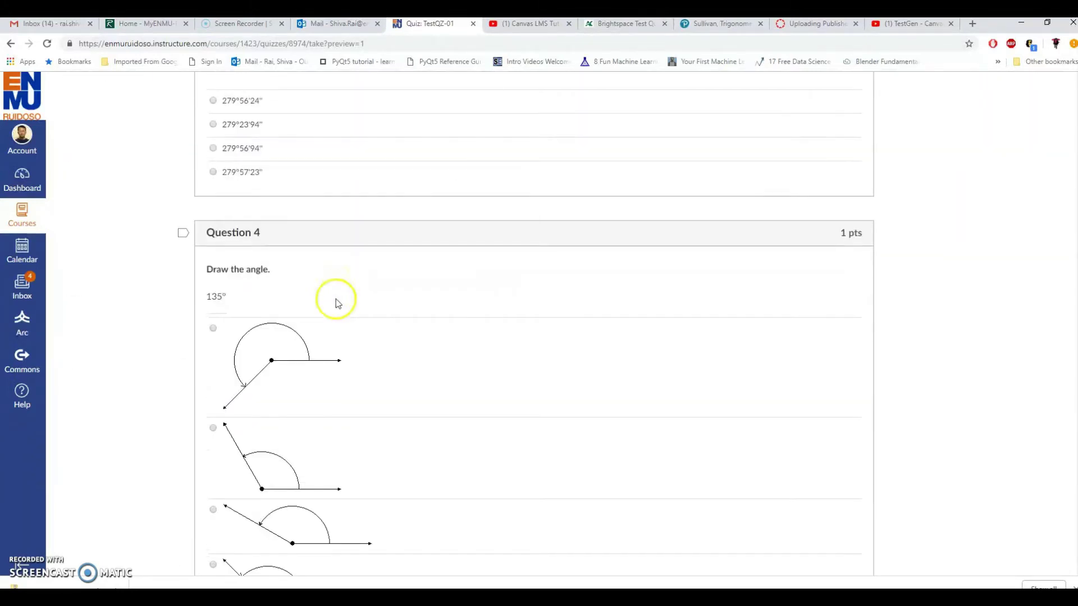
scroll(434, 402, "down", 4)
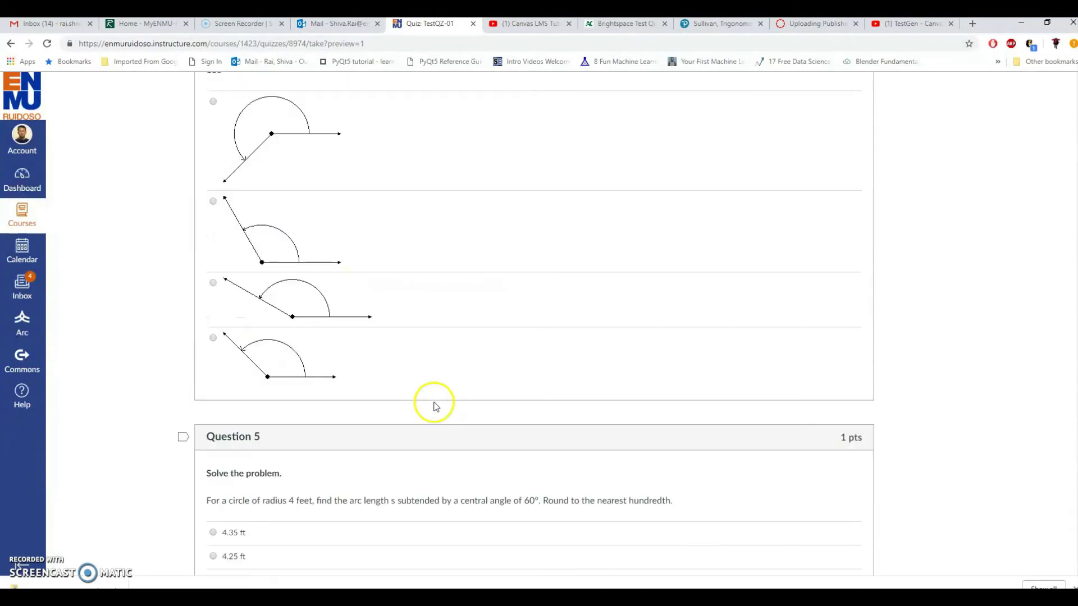
scroll(363, 419, "down", 7)
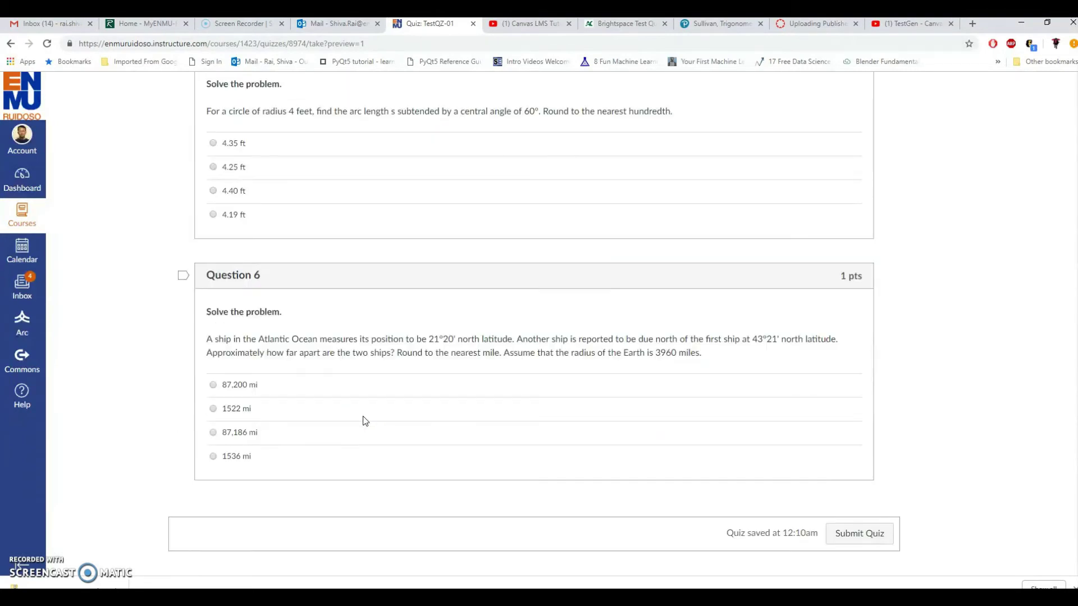